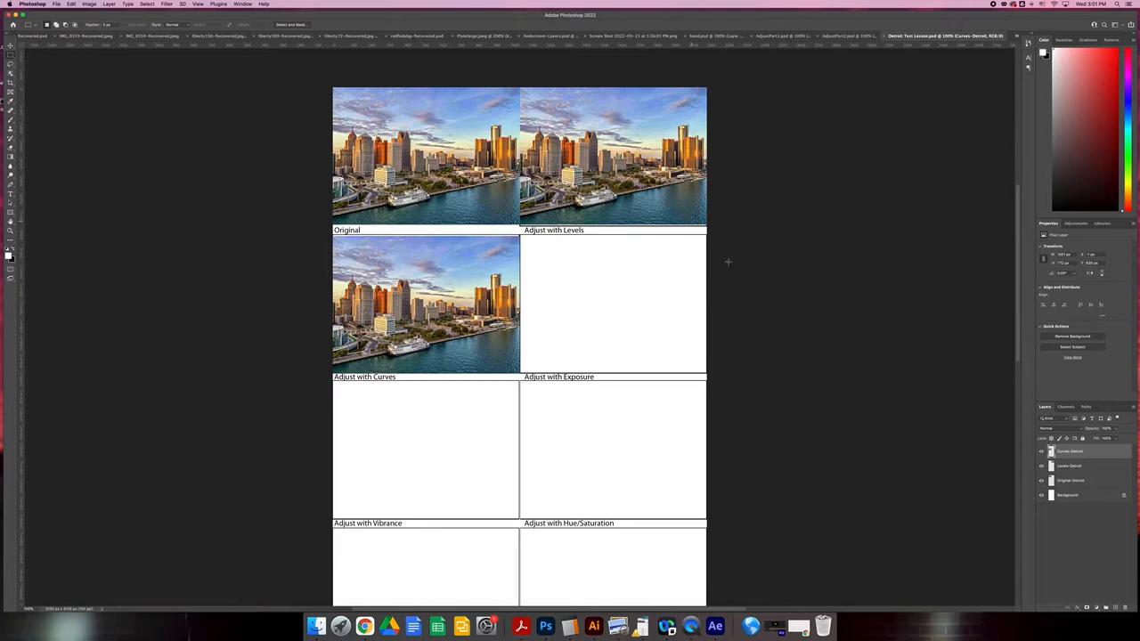
# Display the available adjustment layer options.
pyautogui.click(1076, 224)
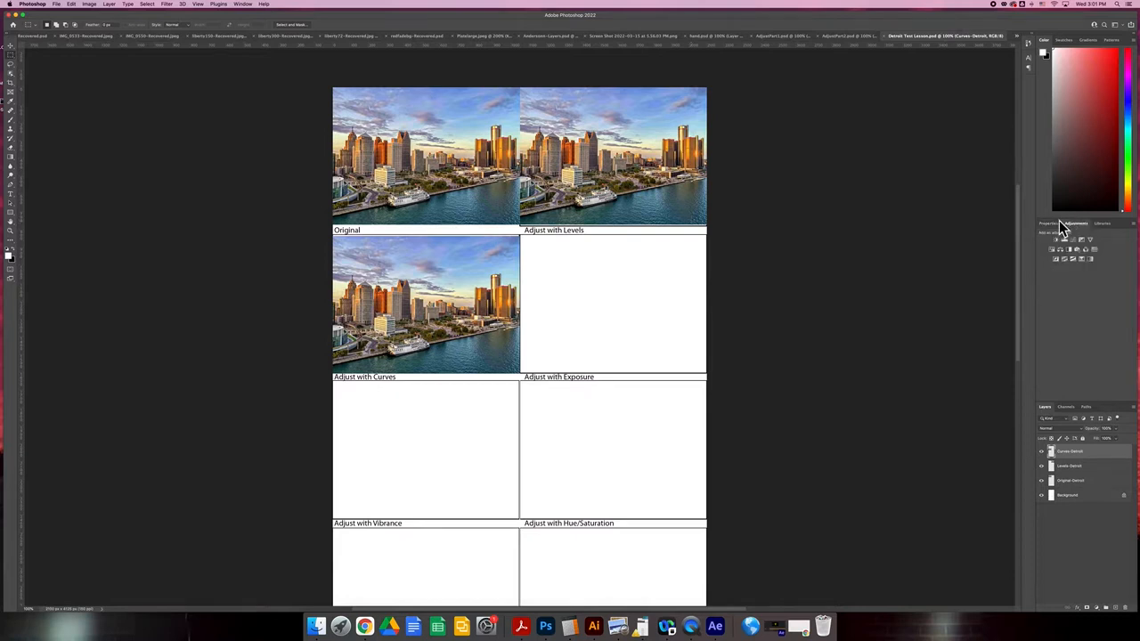
pyautogui.click(238, 6)
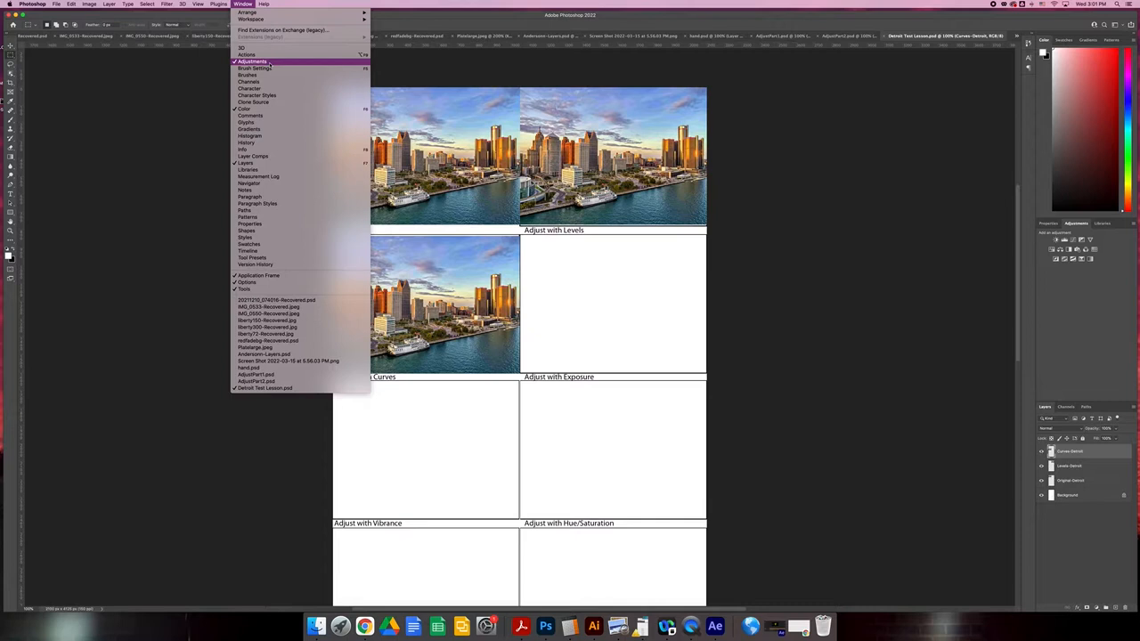
pyautogui.click(1039, 291)
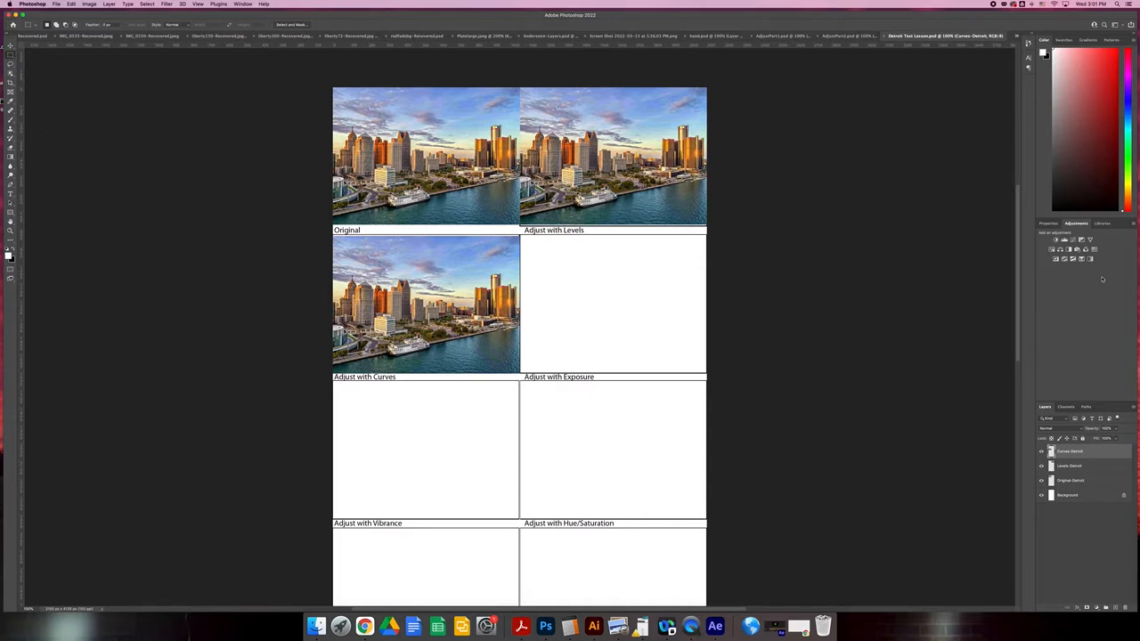
# Check which photos belong to the Levels-Detroit and Curves-Detroit layers by hiding each one and showing it again.
pyautogui.click(1078, 480)
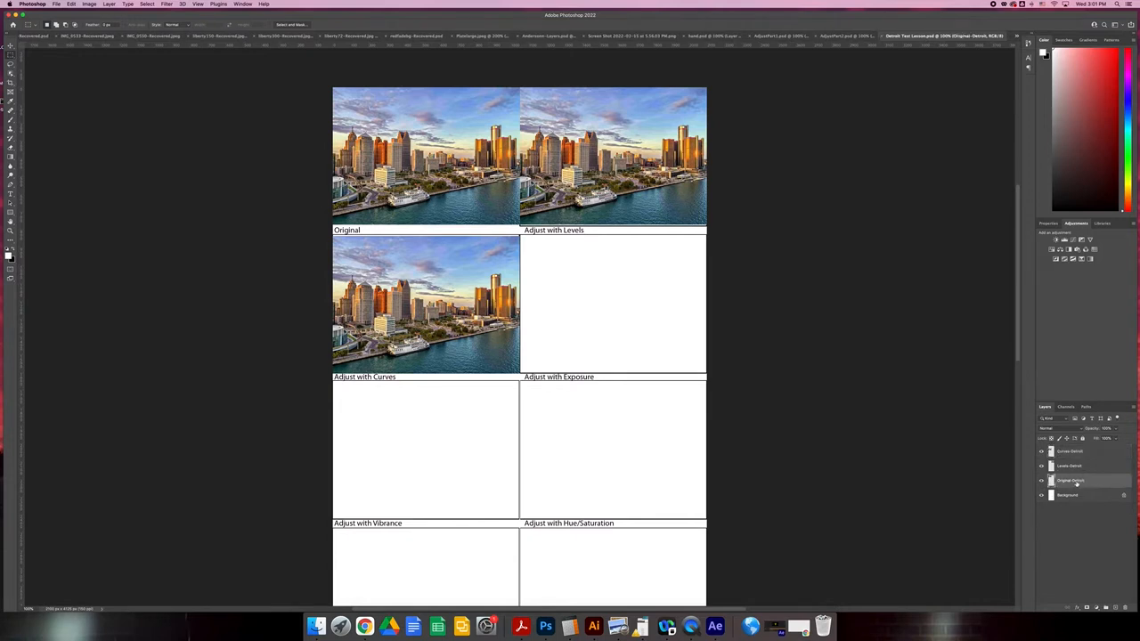
pyautogui.click(1041, 466)
pyautogui.click(1041, 466)
pyautogui.click(1041, 452)
pyautogui.click(1040, 451)
# Duplicate the Curves-Detroit photo and place the copy in the Adjust with Exposure frame.
pyautogui.click(1064, 455)
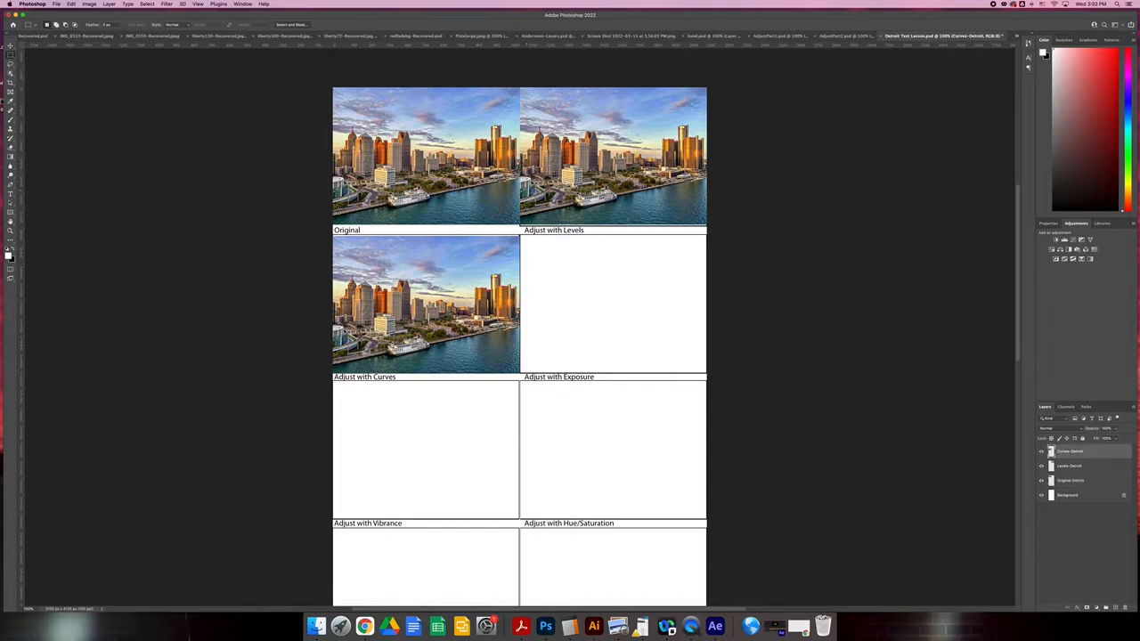
pyautogui.press('v')
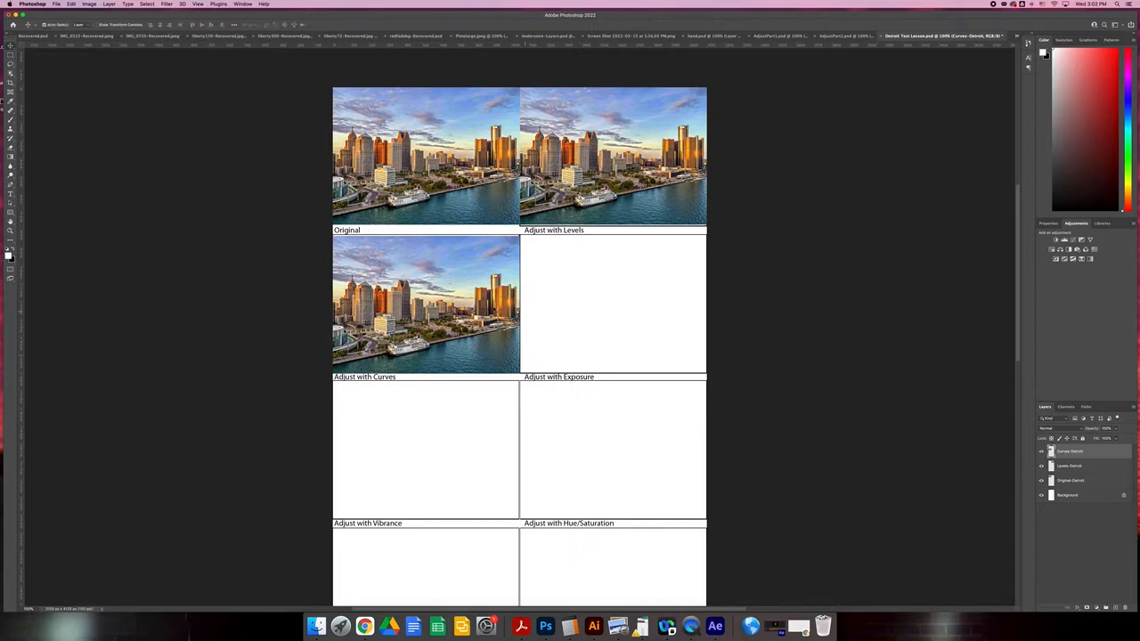
pyautogui.moveTo(493, 300); pyautogui.dragTo(672, 298)
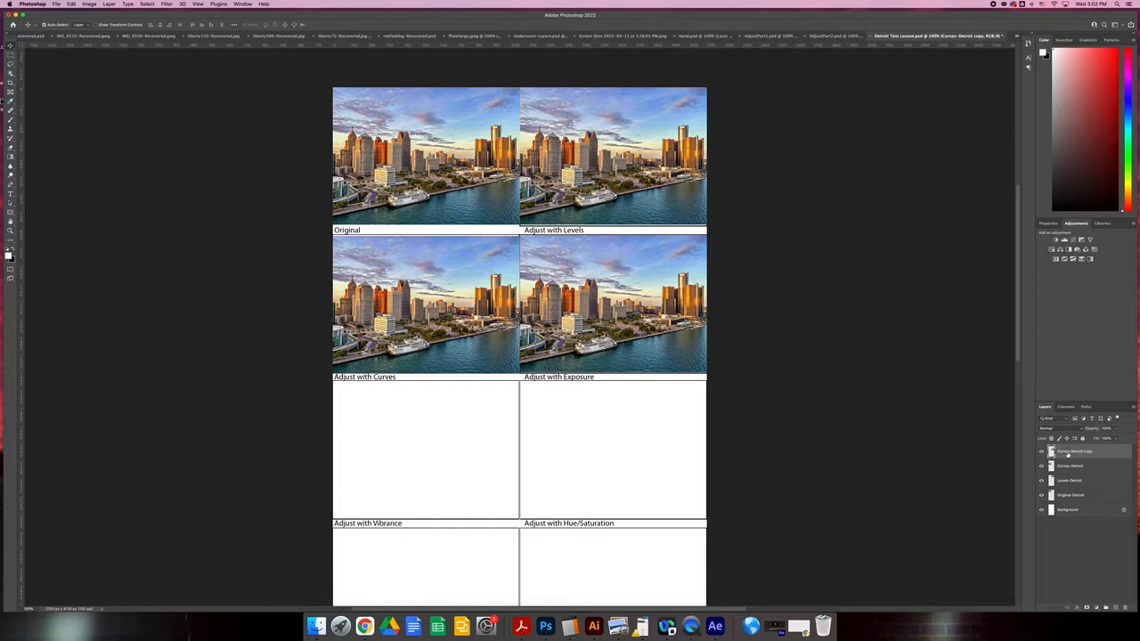
# Rename the duplicated layer as Exposure-Detroit.
pyautogui.press('BackSpace')
pyautogui.press('BackSpace')
pyautogui.press('BackSpace')
pyautogui.press('super+a')
pyautogui.write('Exposure-Detroit')
pyautogui.press('Return')
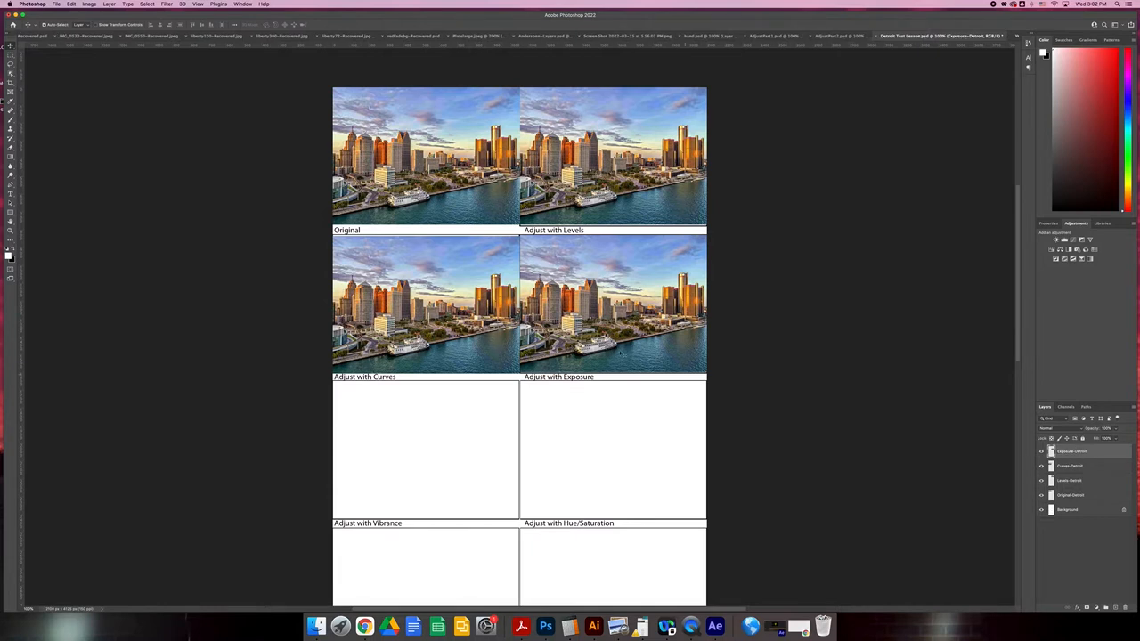
# Duplicate the exposure photo into the Adjust with Vibrance frame and rename the copy's layer as Vibrance-Detroit.
pyautogui.moveTo(479, 464); pyautogui.dragTo(438, 468)
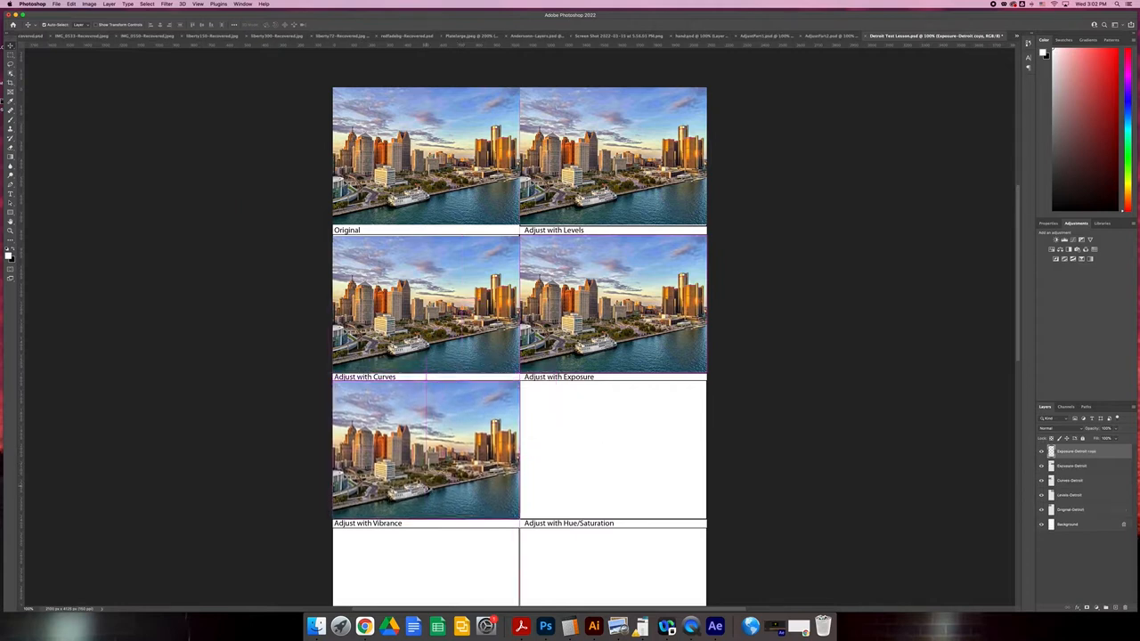
pyautogui.doubleClick(1076, 452)
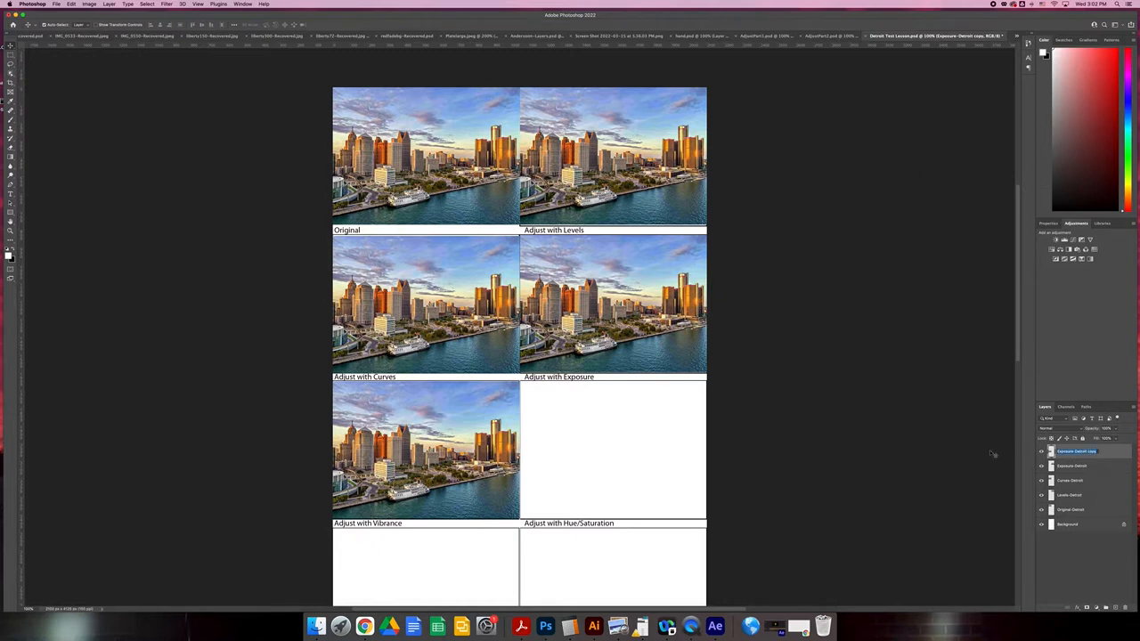
pyautogui.write('Vibrance-Detroit')
pyautogui.press('Return')
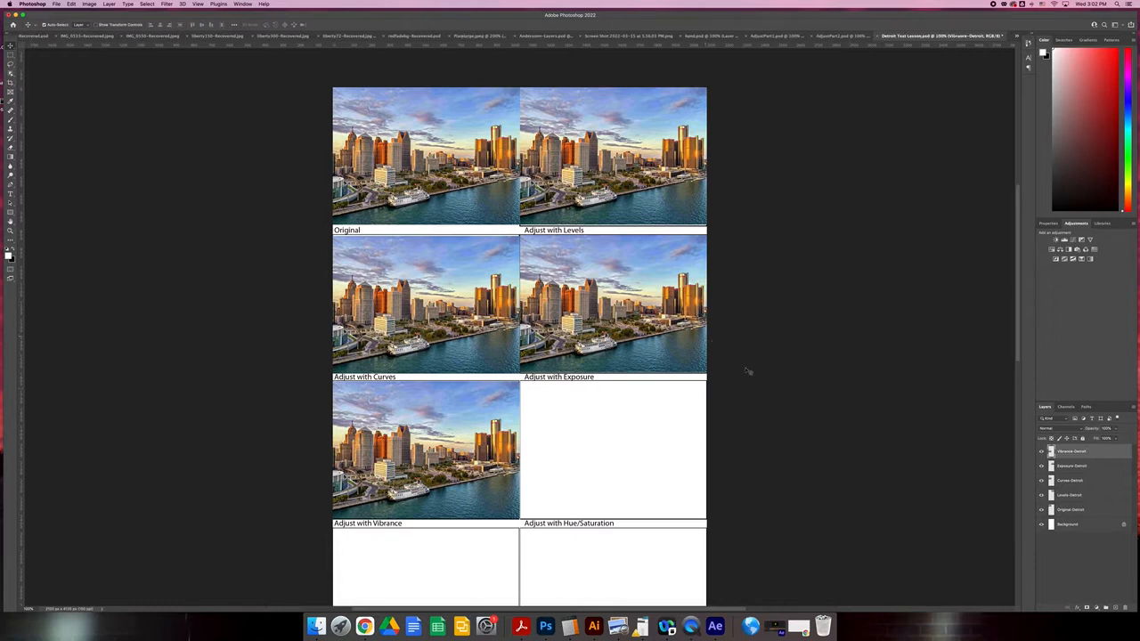
# Examine the remaining labelled frames down to the end of the page and return to the first row.
pyautogui.scroll(-3, 647, 392)
pyautogui.scroll(-3, 647, 393)
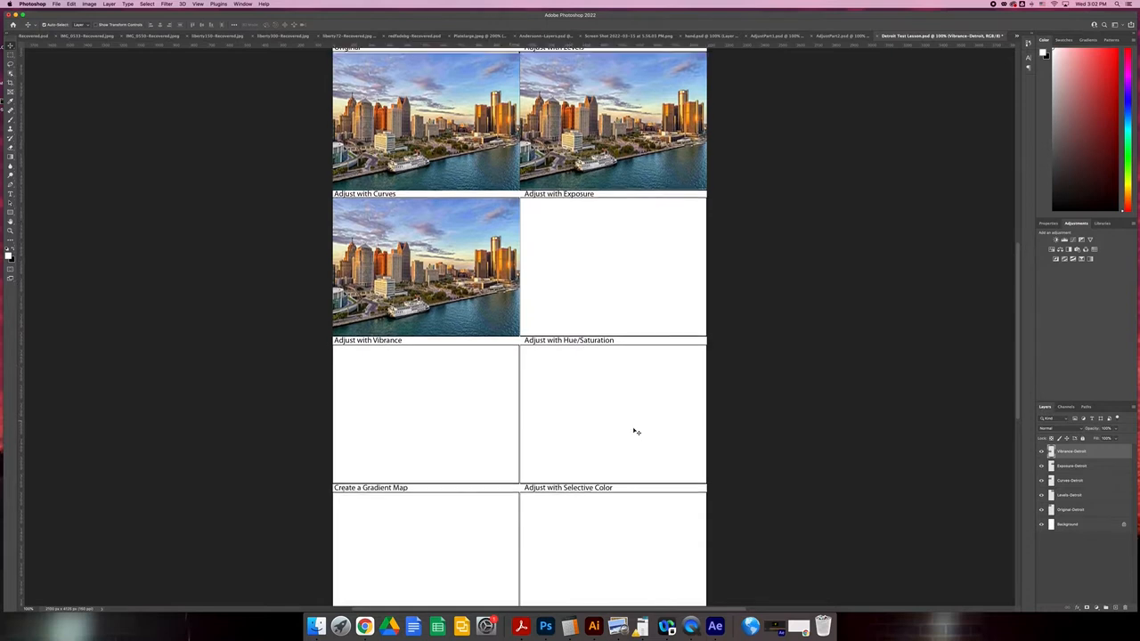
pyautogui.scroll(-4, 635, 427)
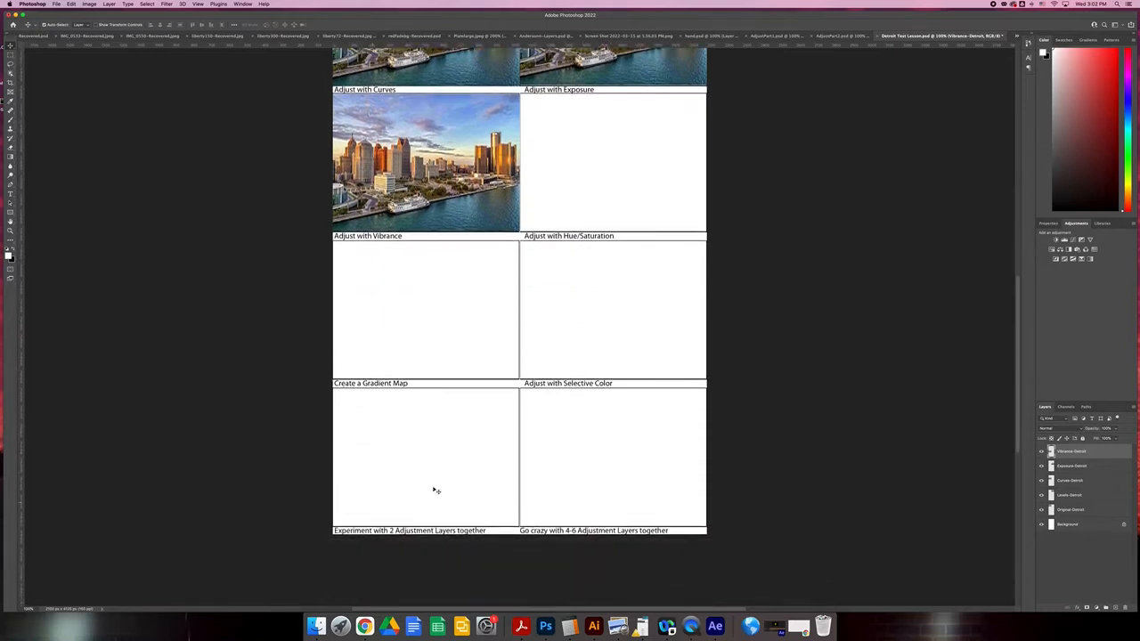
pyautogui.scroll(-1, 431, 449)
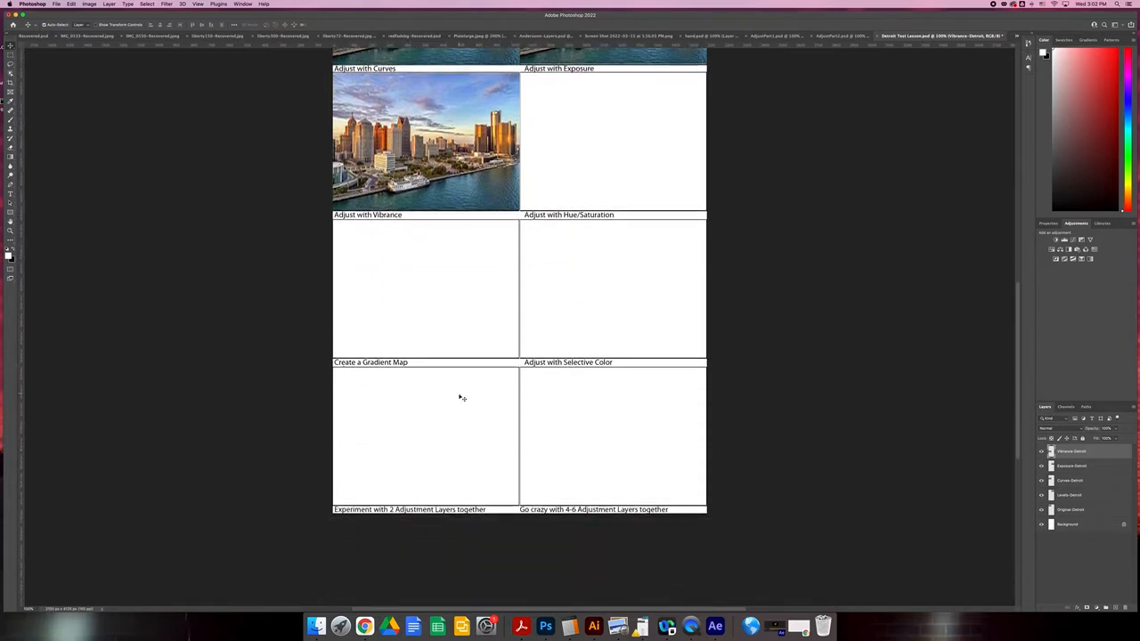
pyautogui.scroll(2, 661, 318)
pyautogui.scroll(6, 650, 321)
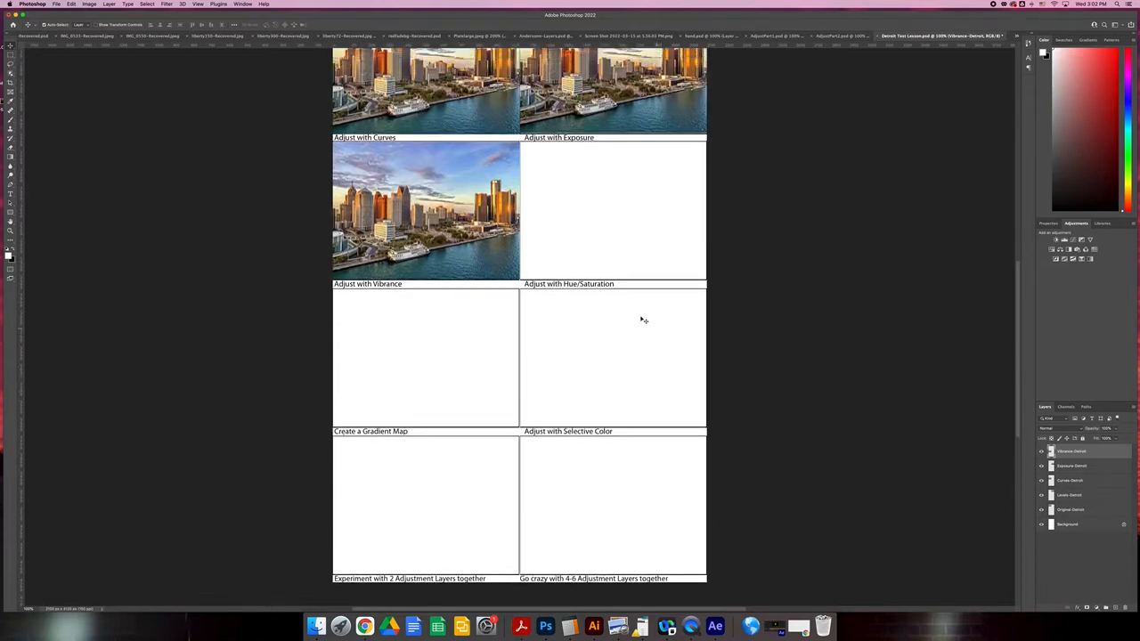
pyautogui.scroll(1, 436, 138)
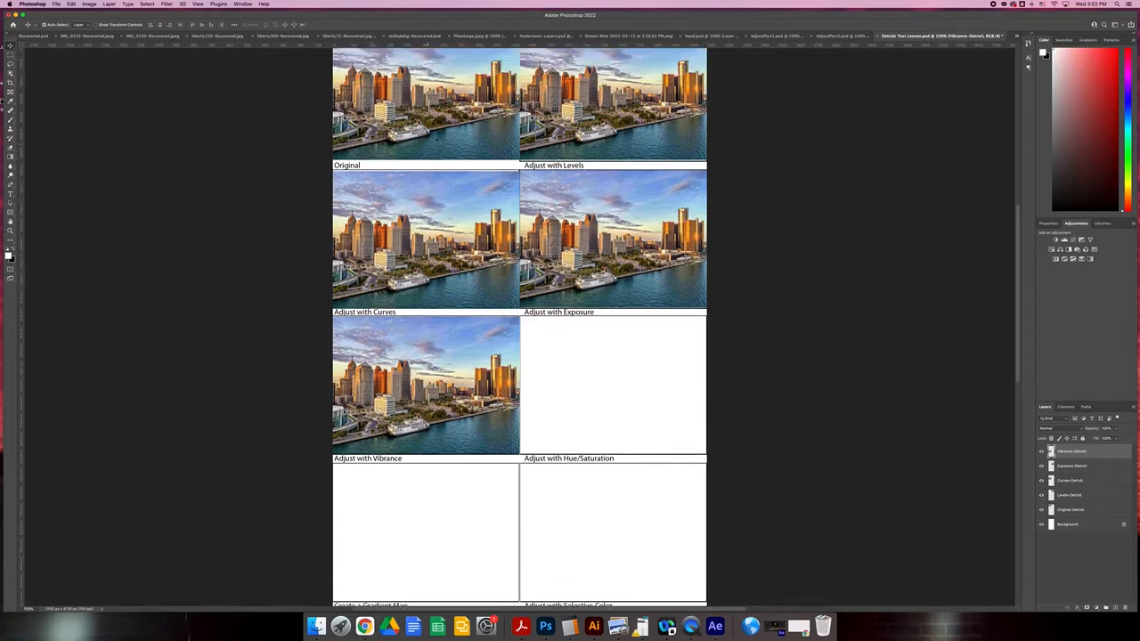
pyautogui.scroll(3, 436, 138)
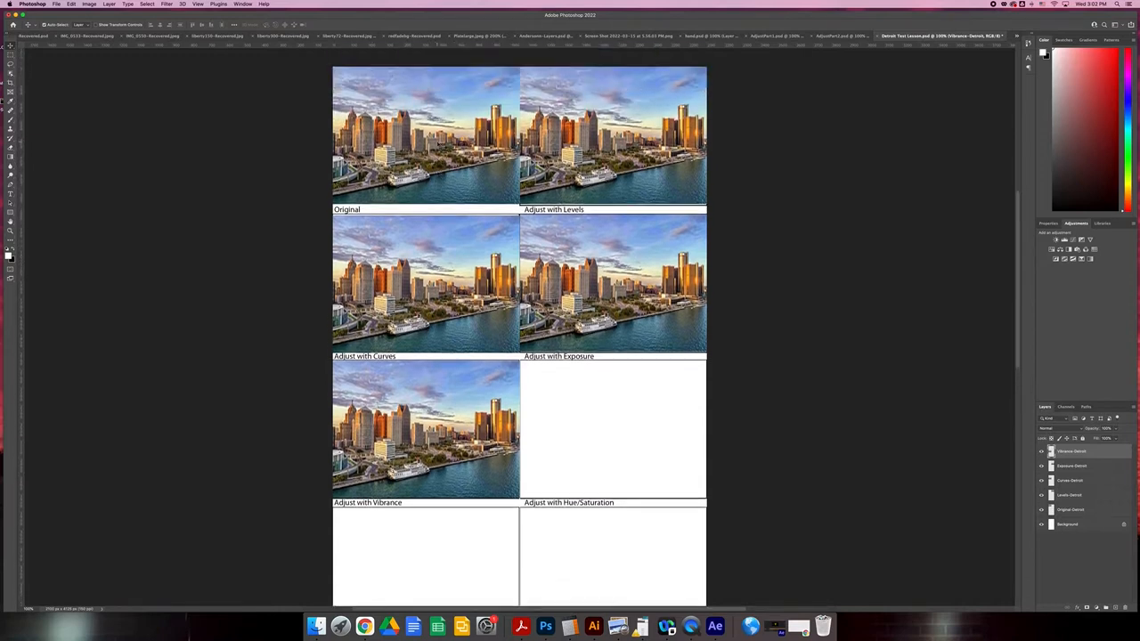
pyautogui.scroll(1, 437, 144)
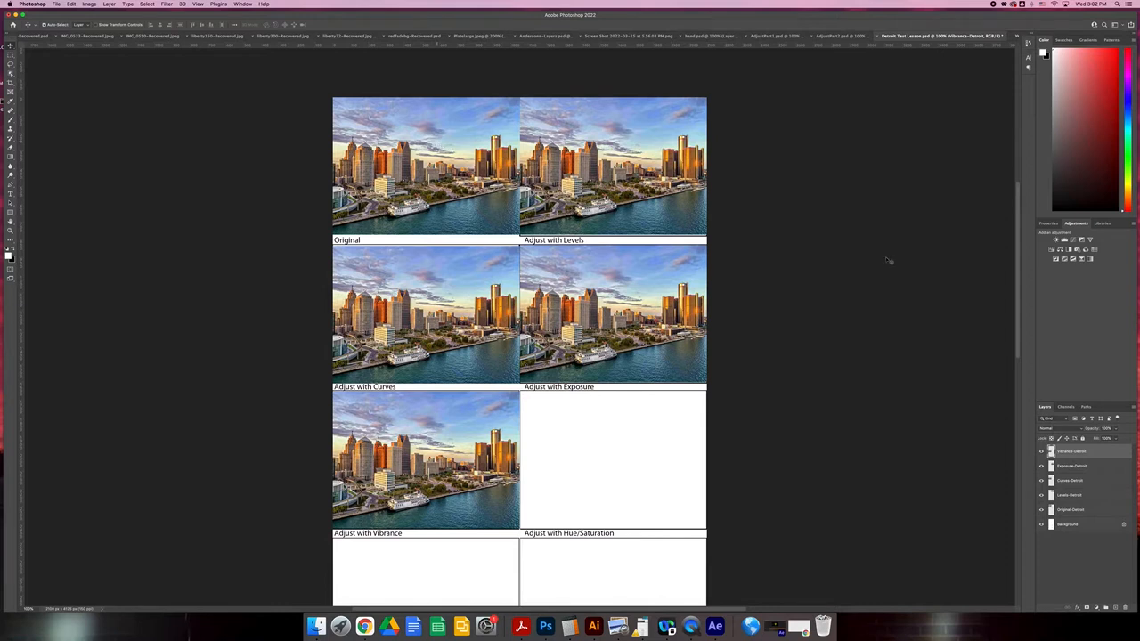
# Add a Levels adjustment layer directly above the Levels-Detroit layer.
pyautogui.click(1071, 510)
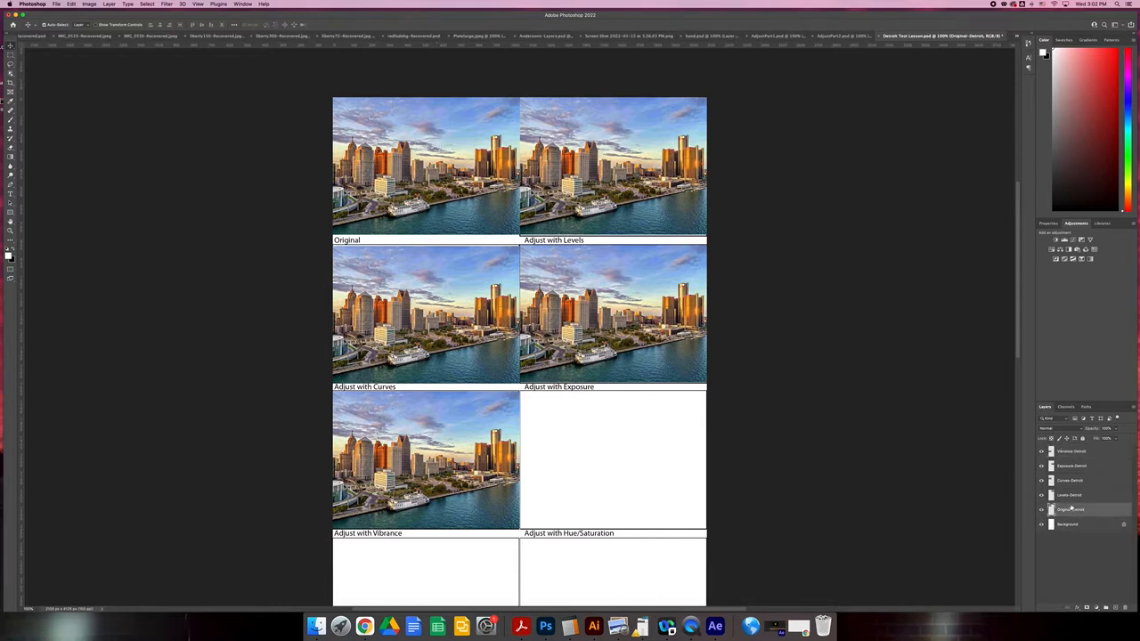
pyautogui.click(1071, 496)
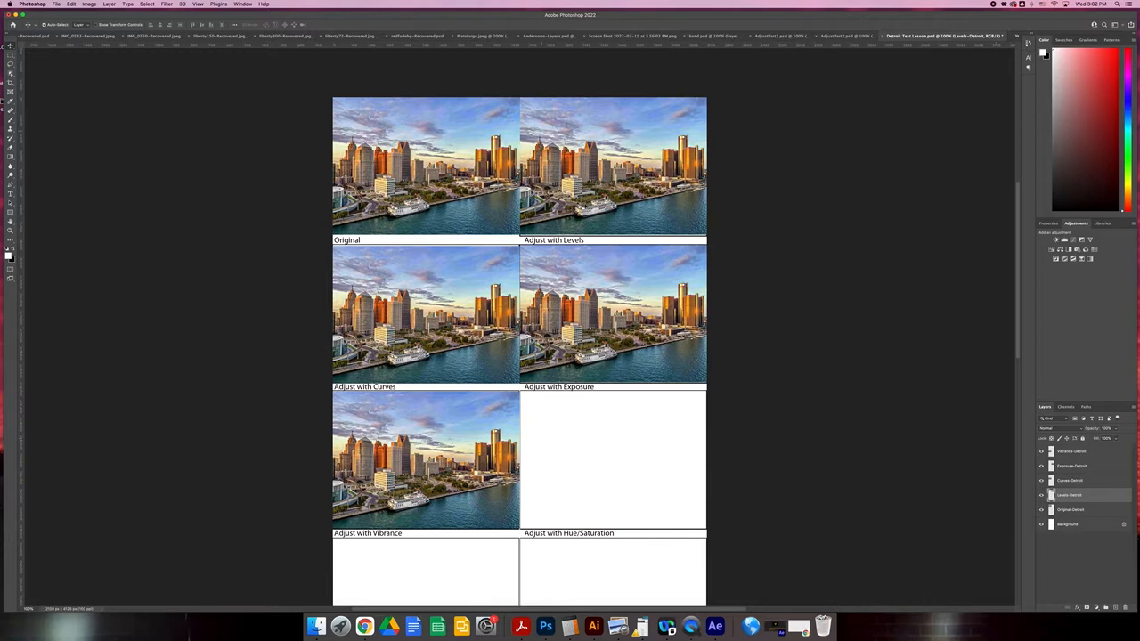
pyautogui.click(1063, 240)
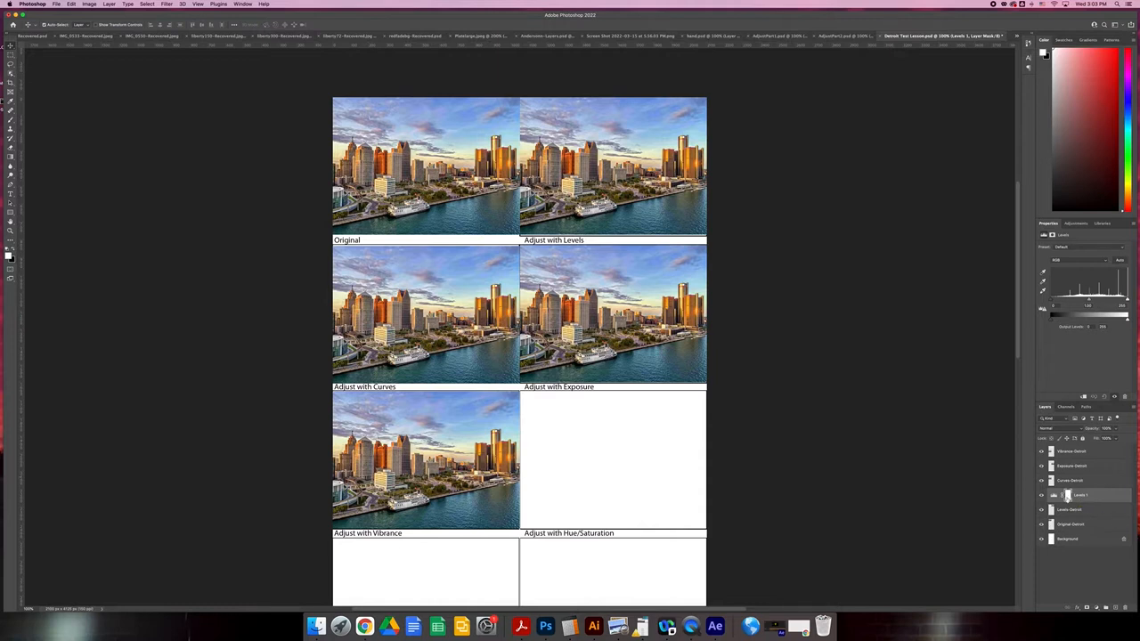
# Test the Levels midtones and repeatedly switch the adjustment's clipping to the Levels-Detroit layer on and off.
pyautogui.click(1043, 495)
pyautogui.moveTo(1088, 302)
pyautogui.mouseDown()
pyautogui.moveTo(1108, 303)
pyautogui.moveTo(1076, 304)
pyautogui.moveTo(1088, 305)
pyautogui.mouseUp()
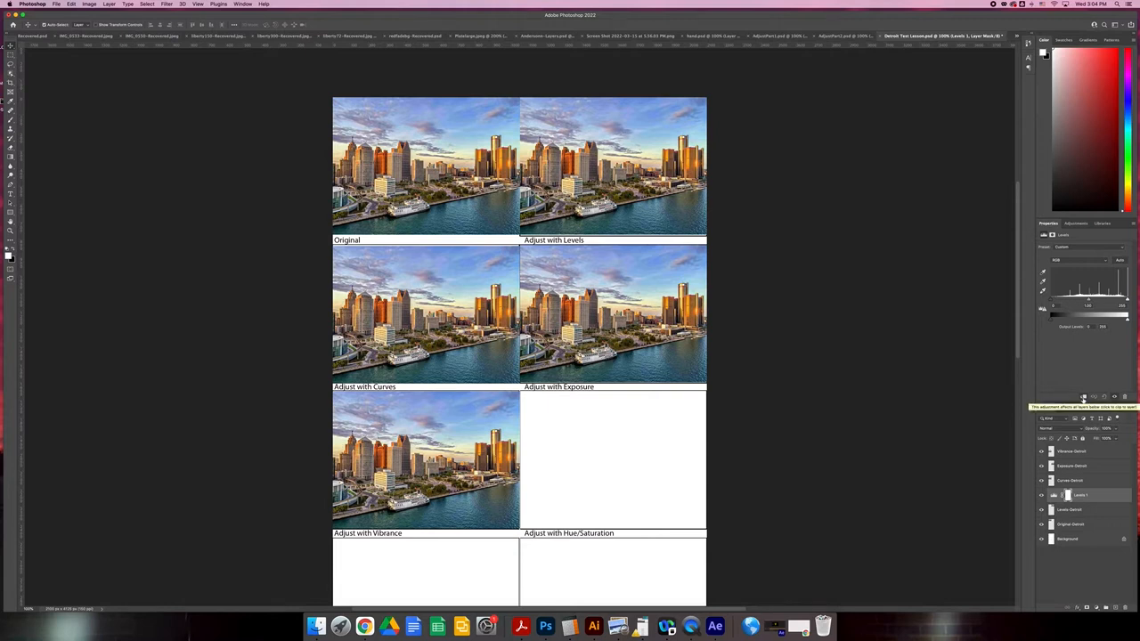
pyautogui.click(1082, 399)
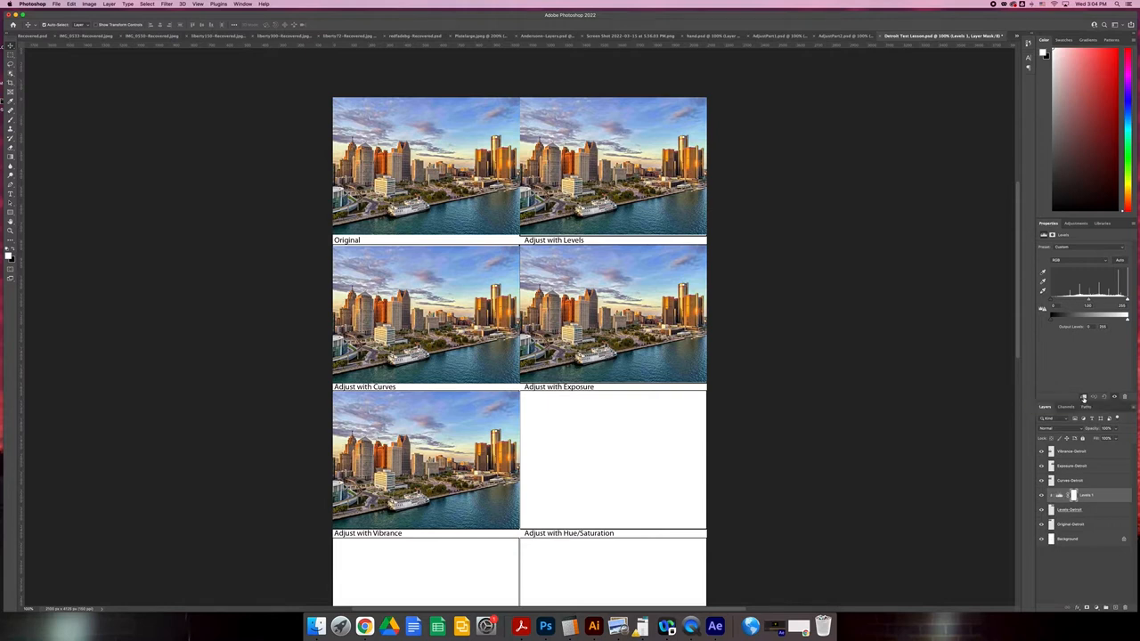
pyautogui.click(1084, 399)
pyautogui.click(1084, 399)
pyautogui.click(1084, 398)
pyautogui.click(1083, 399)
pyautogui.click(1084, 399)
pyautogui.click(1084, 399)
# Try lighter and darker midtones in the Levels adjustment, finishing with a dark midtone value of 0.47.
pyautogui.moveTo(1087, 303)
pyautogui.mouseDown()
pyautogui.moveTo(1071, 303)
pyautogui.moveTo(1099, 303)
pyautogui.moveTo(1087, 303)
pyautogui.mouseUp()
pyautogui.moveTo(1090, 302)
pyautogui.mouseDown()
pyautogui.moveTo(1102, 303)
pyautogui.moveTo(1066, 303)
pyautogui.moveTo(1086, 301)
pyautogui.mouseUp()
pyautogui.click(1092, 397)
pyautogui.moveTo(1088, 302)
pyautogui.mouseDown()
pyautogui.moveTo(1105, 302)
pyautogui.moveTo(1078, 305)
pyautogui.mouseUp()
pyautogui.moveTo(1100, 306); pyautogui.dragTo(1105, 306)
# Try the Levels adjustment above all photo layers, lighten its midtones, and return it directly above Levels-Detroit.
pyautogui.moveTo(1085, 494); pyautogui.dragTo(1085, 451)
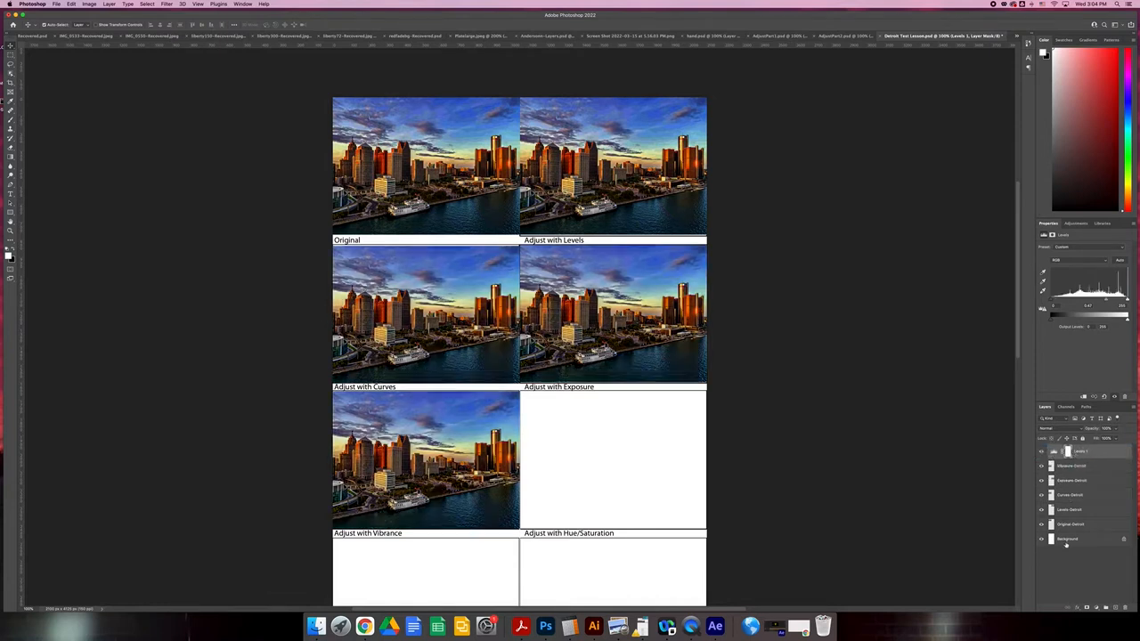
pyautogui.moveTo(1105, 301); pyautogui.dragTo(1091, 301)
pyautogui.moveTo(1093, 452); pyautogui.dragTo(1073, 509)
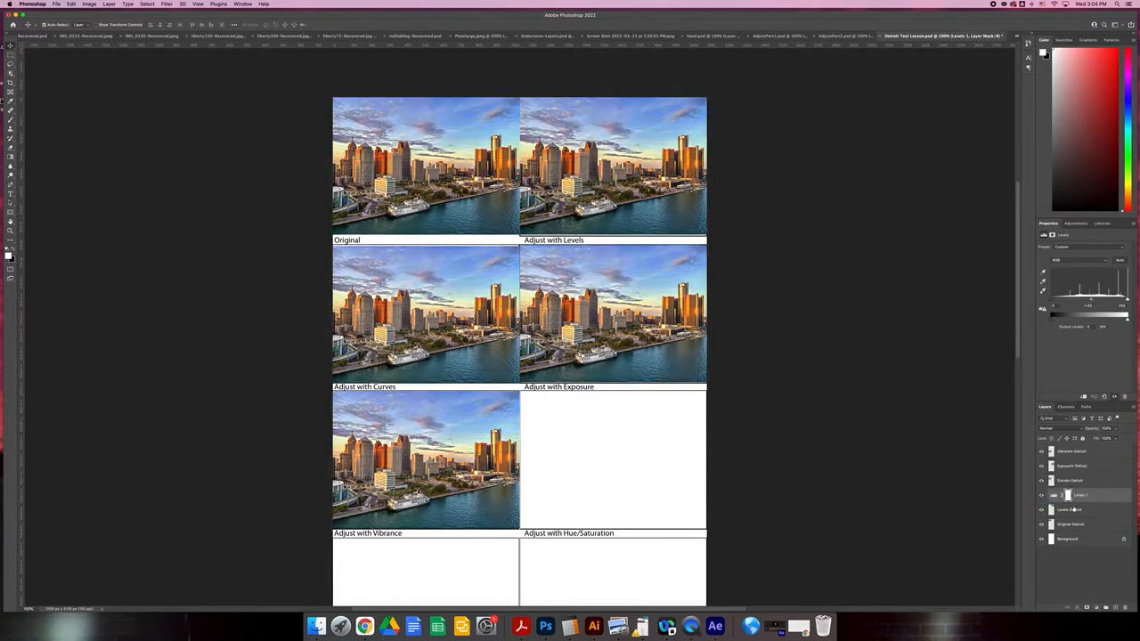
# Clip the Levels adjustment to the Levels-Detroit layer and fine-tune its midtones.
pyautogui.click(1083, 397)
pyautogui.moveTo(1093, 303)
pyautogui.mouseDown()
pyautogui.moveTo(1104, 303)
pyautogui.moveTo(1092, 303)
pyautogui.mouseUp()
# Try darkening the Adjust with Levels photo by lowering its midtones and raising its shadow input.
pyautogui.press('super+plus')
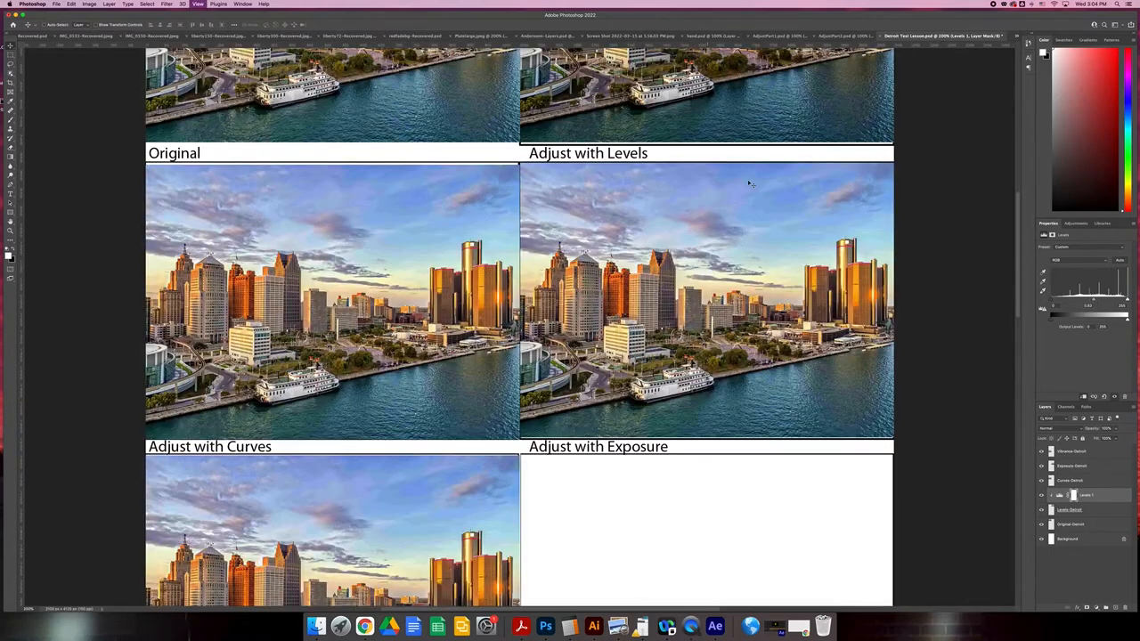
pyautogui.press('super+plus')
pyautogui.press('super+plus')
pyautogui.moveTo(610, 401); pyautogui.dragTo(752, 478)
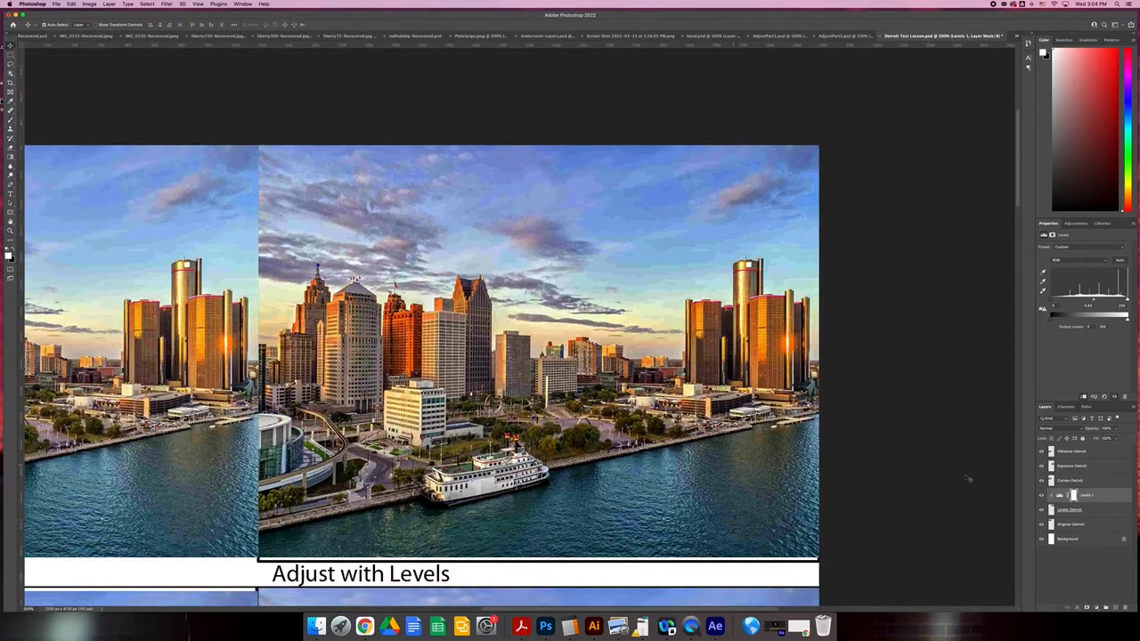
pyautogui.moveTo(1096, 301); pyautogui.dragTo(1101, 303)
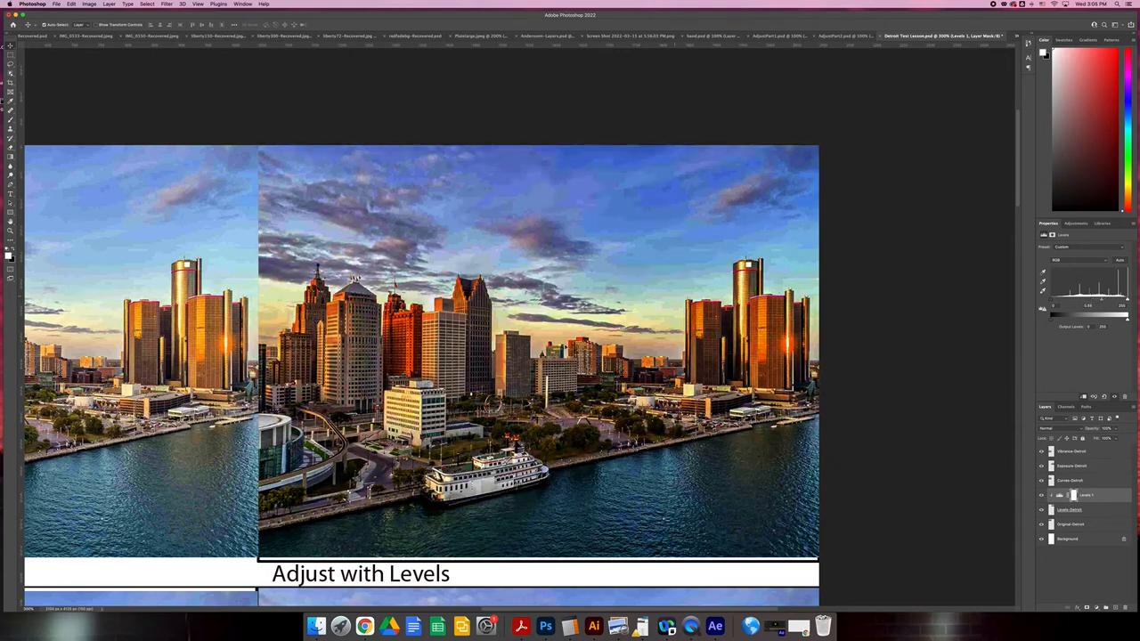
pyautogui.moveTo(1060, 302)
pyautogui.mouseDown()
pyautogui.moveTo(1074, 302)
pyautogui.moveTo(1057, 303)
pyautogui.mouseUp()
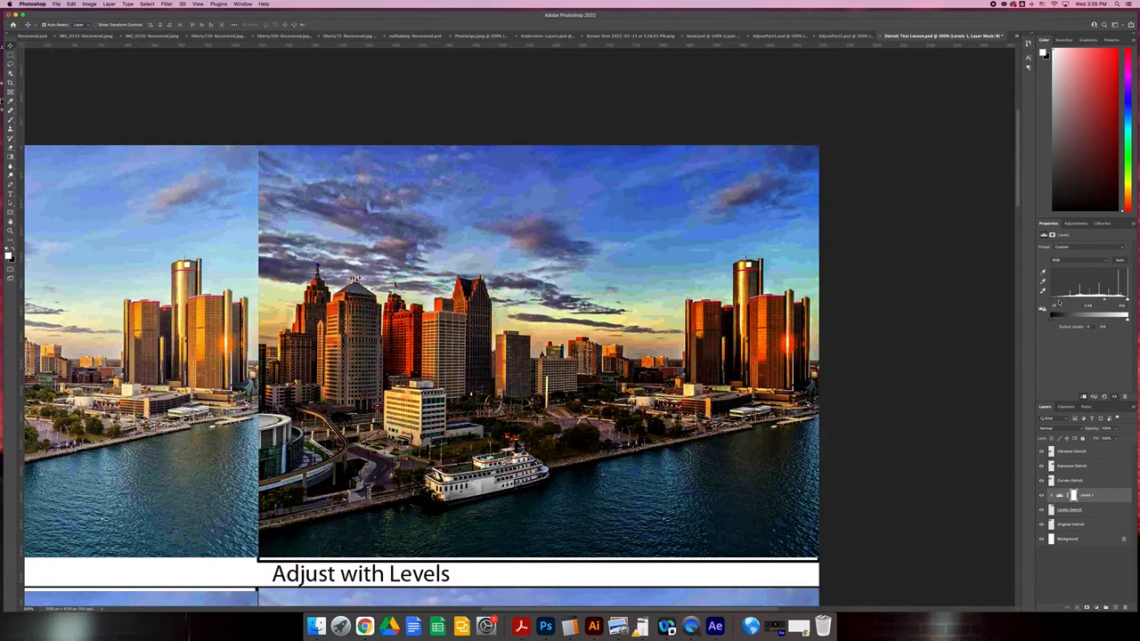
# Rebalance the Levels adjustment's shadows, brighten its highlights, and darken its midtones for stronger contrast in the Adjust with Levels photo.
pyautogui.press('super+minus')
pyautogui.press('super+minus')
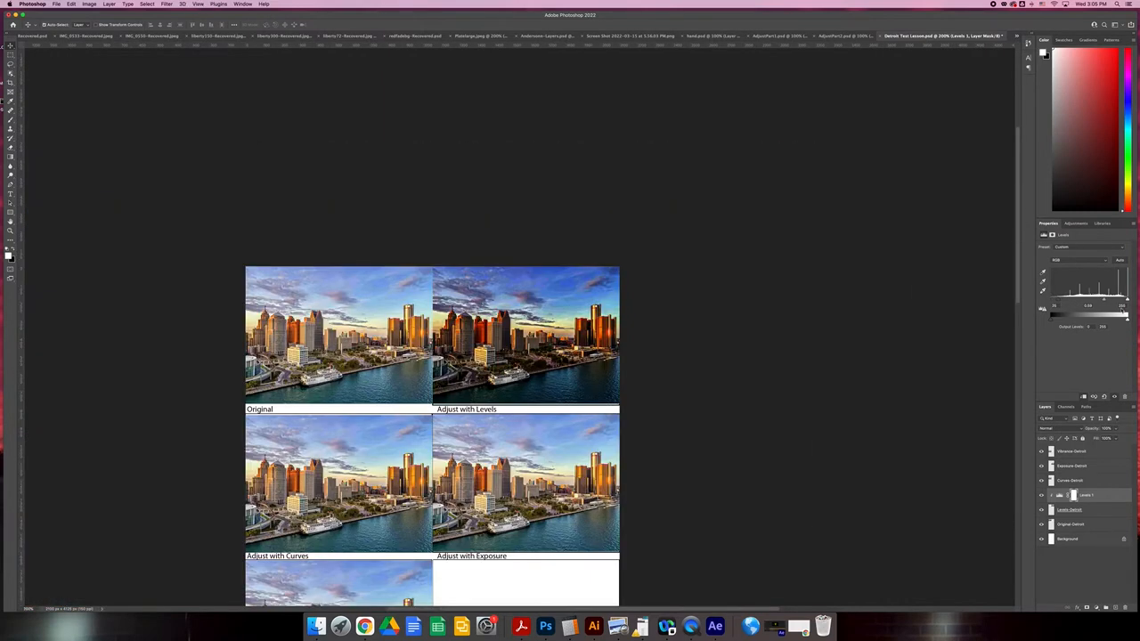
pyautogui.moveTo(1104, 300); pyautogui.dragTo(1088, 300)
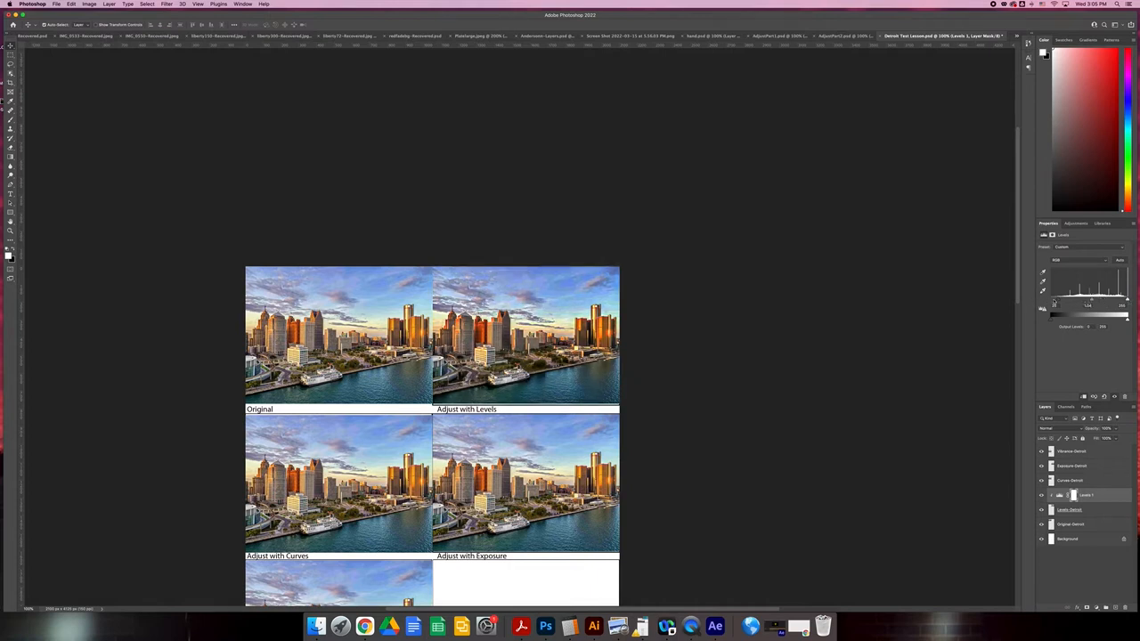
pyautogui.moveTo(1059, 302)
pyautogui.mouseDown()
pyautogui.moveTo(1069, 302)
pyautogui.moveTo(1057, 302)
pyautogui.mouseUp()
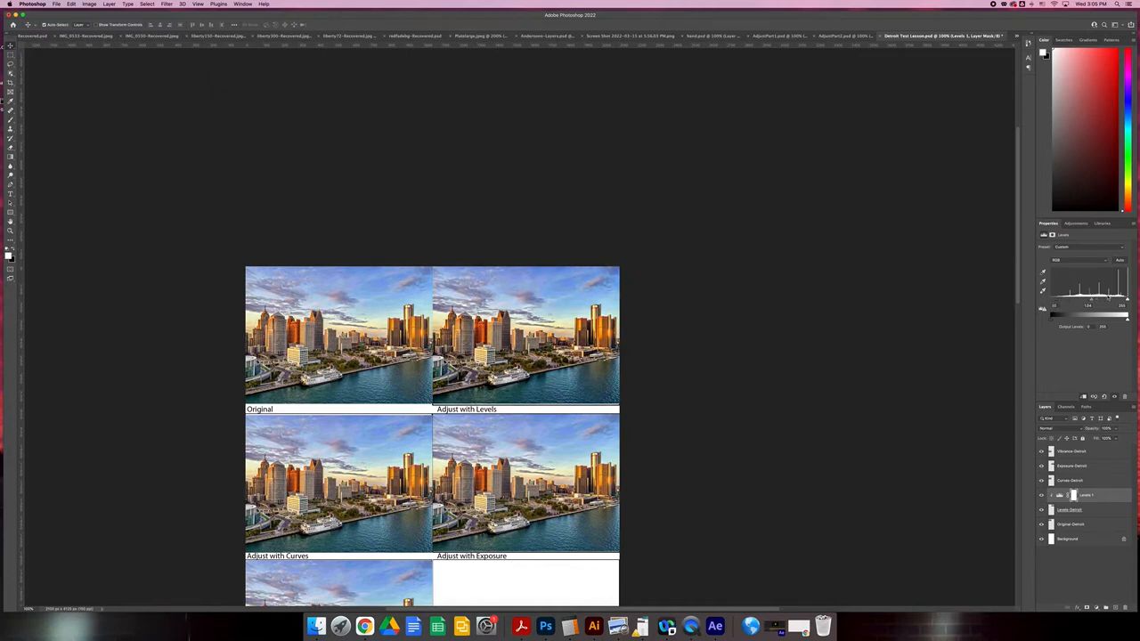
pyautogui.moveTo(1126, 302)
pyautogui.mouseDown()
pyautogui.moveTo(1109, 300)
pyautogui.moveTo(1121, 301)
pyautogui.mouseUp()
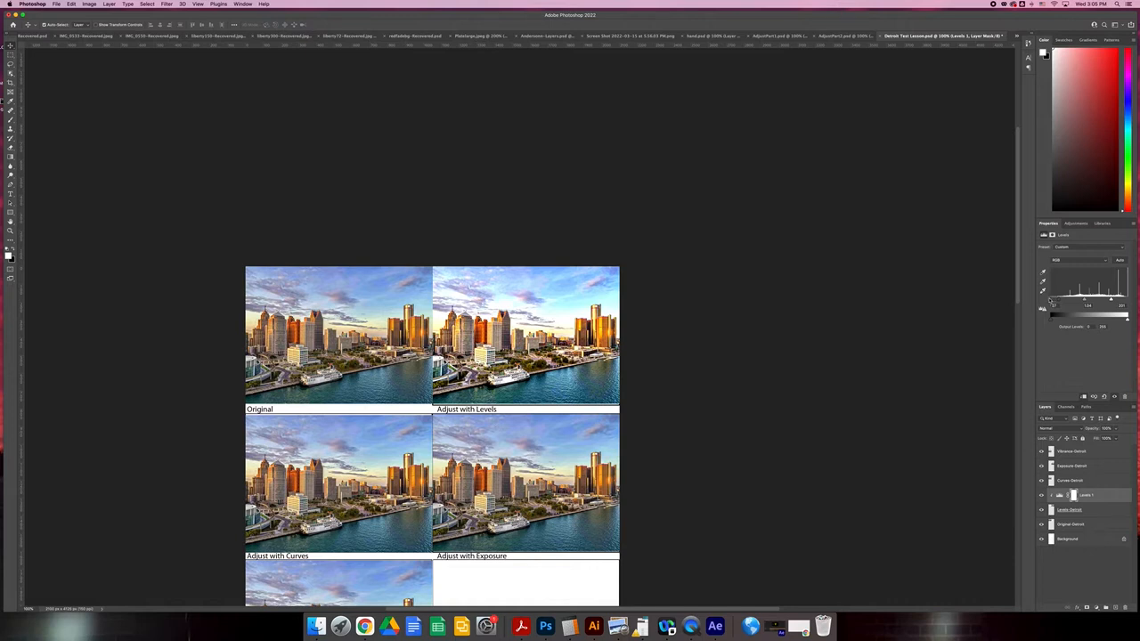
pyautogui.moveTo(1087, 304); pyautogui.dragTo(1080, 303)
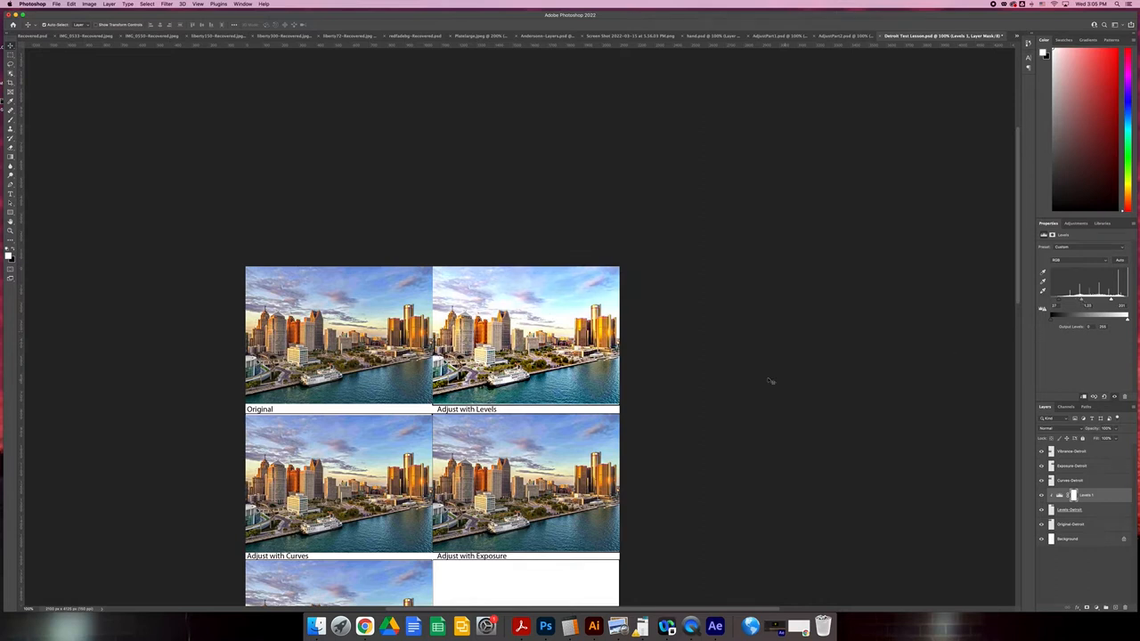
pyautogui.moveTo(1086, 304)
pyautogui.mouseDown()
pyautogui.moveTo(1121, 301)
pyautogui.moveTo(1098, 302)
pyautogui.mouseUp()
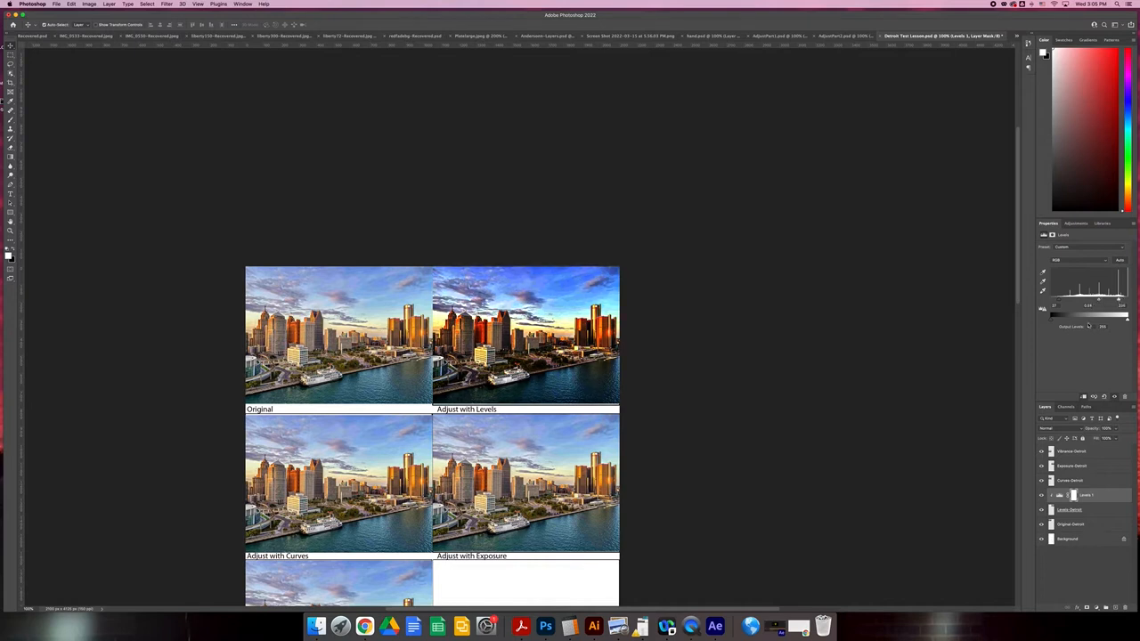
# Add a Curves adjustment layer above Curves-Detroit and clip it to that photo layer.
pyautogui.click(1068, 480)
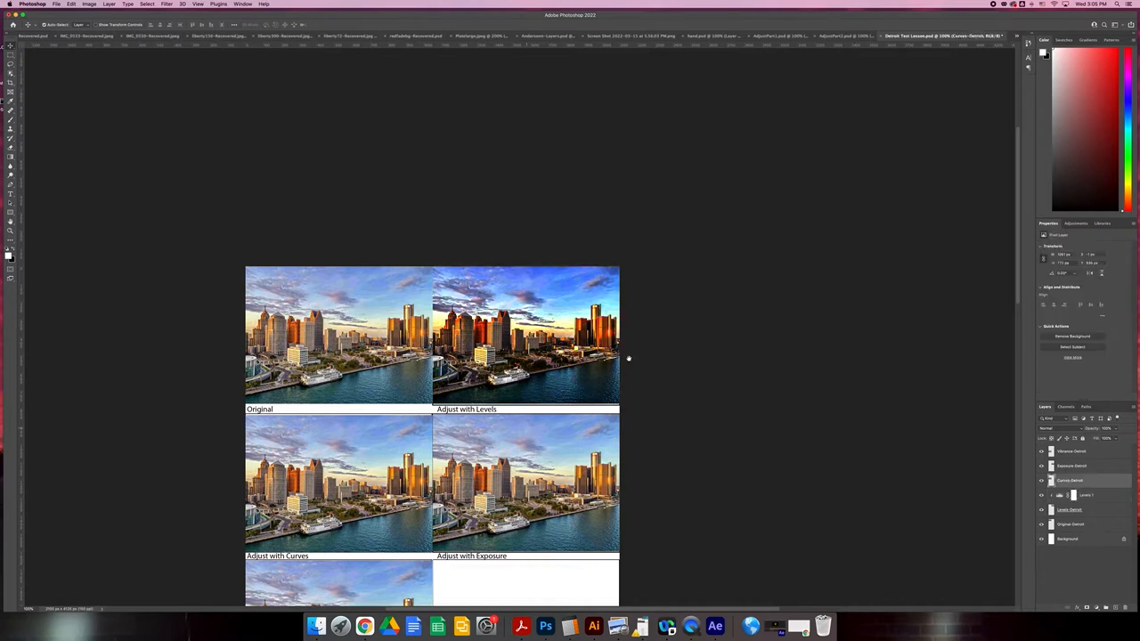
pyautogui.scroll(-10, 552, 433)
pyautogui.hscroll(-10, 552, 433)
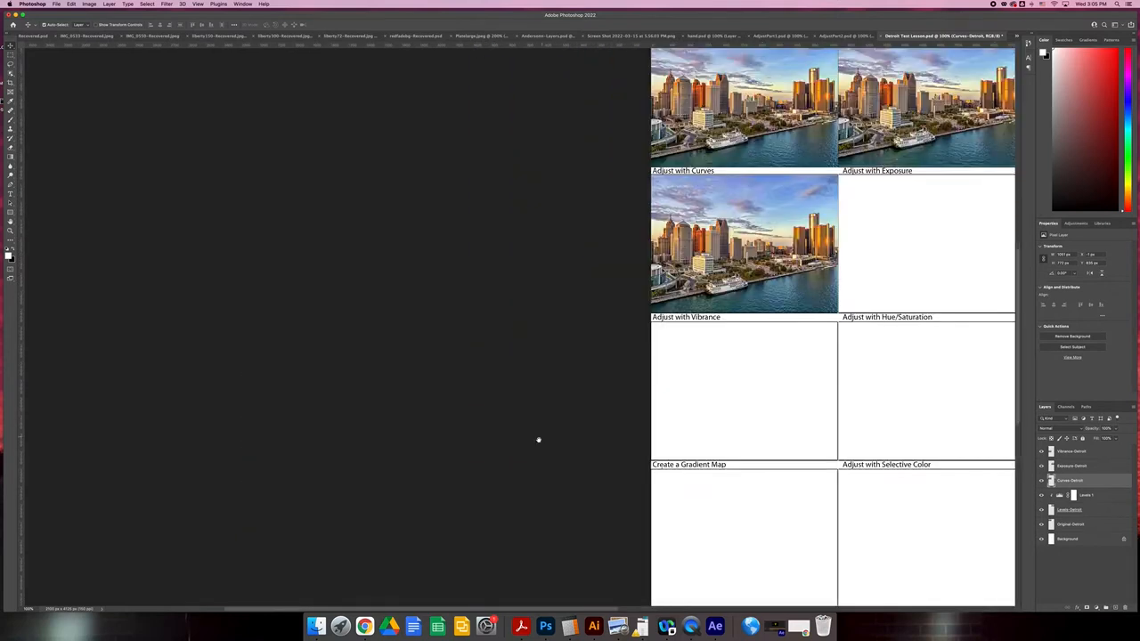
pyautogui.scroll(5, 499, 472)
pyautogui.hscroll(5, 498, 472)
pyautogui.scroll(5, 472, 508)
pyautogui.hscroll(4, 472, 507)
pyautogui.hscroll(-2, 494, 515)
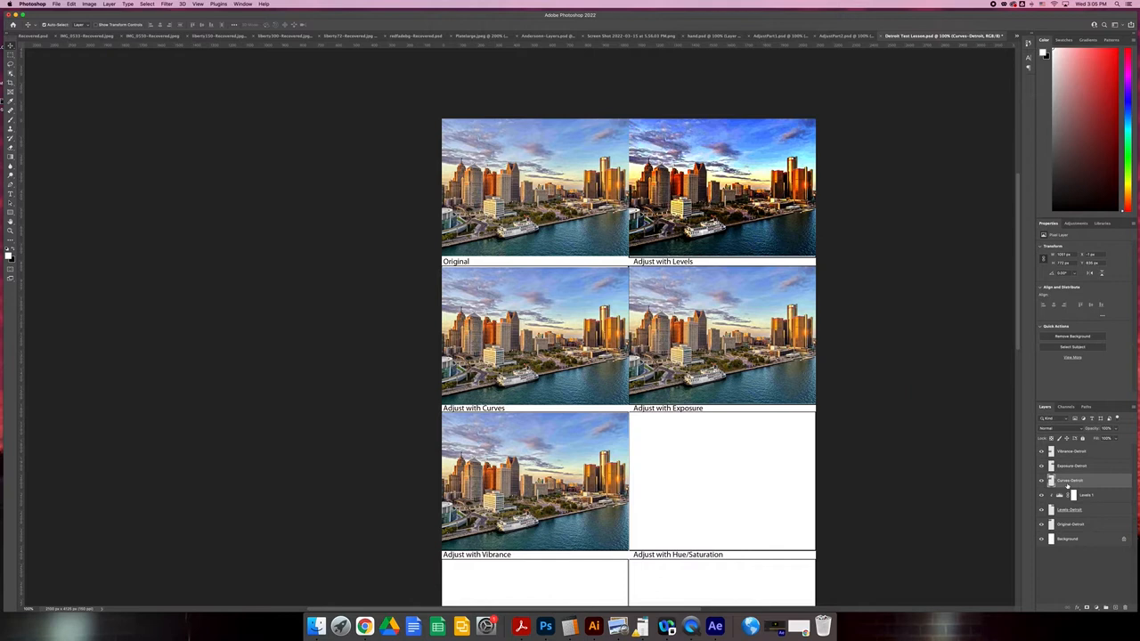
pyautogui.click(1073, 223)
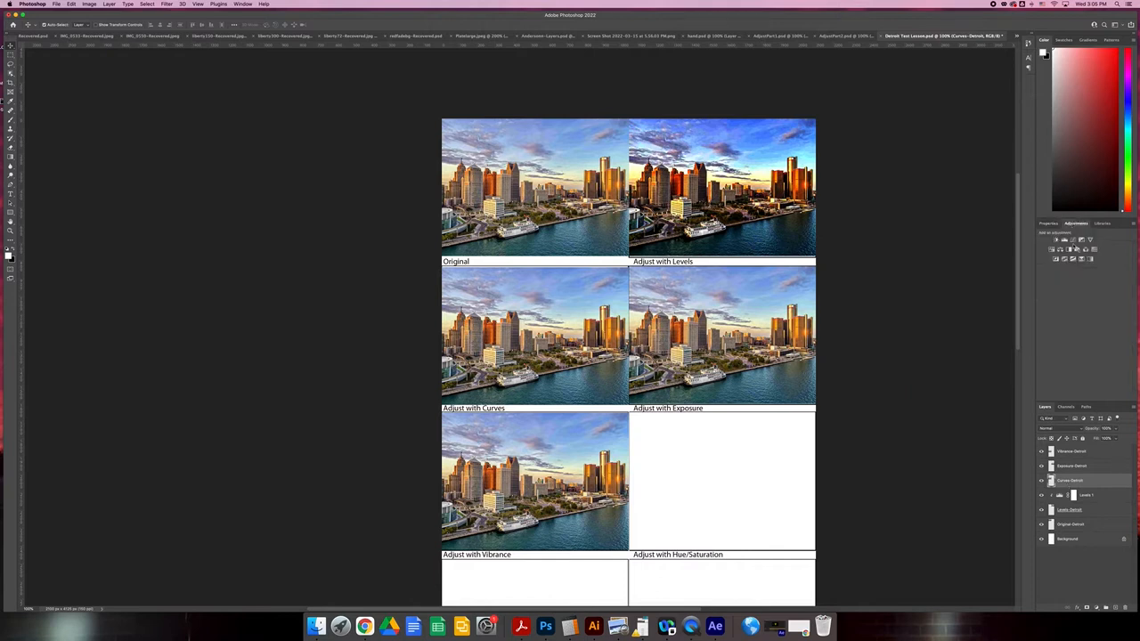
pyautogui.click(1071, 240)
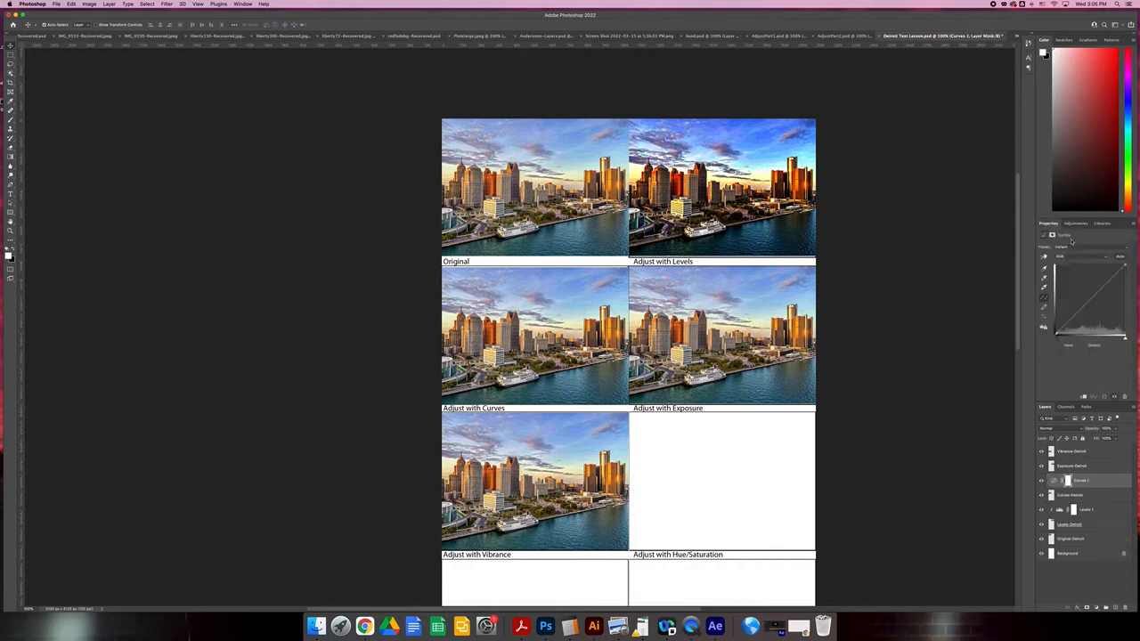
pyautogui.click(1082, 397)
# Try bending the RGB curve into strong waves on the Adjust with Curves photo, and reset the Curves adjustment.
pyautogui.click(1090, 298)
pyautogui.click(1108, 282)
pyautogui.moveTo(1110, 283); pyautogui.dragTo(1108, 281)
pyautogui.moveTo(1090, 295); pyautogui.dragTo(1091, 304)
pyautogui.moveTo(1107, 278); pyautogui.dragTo(1110, 284)
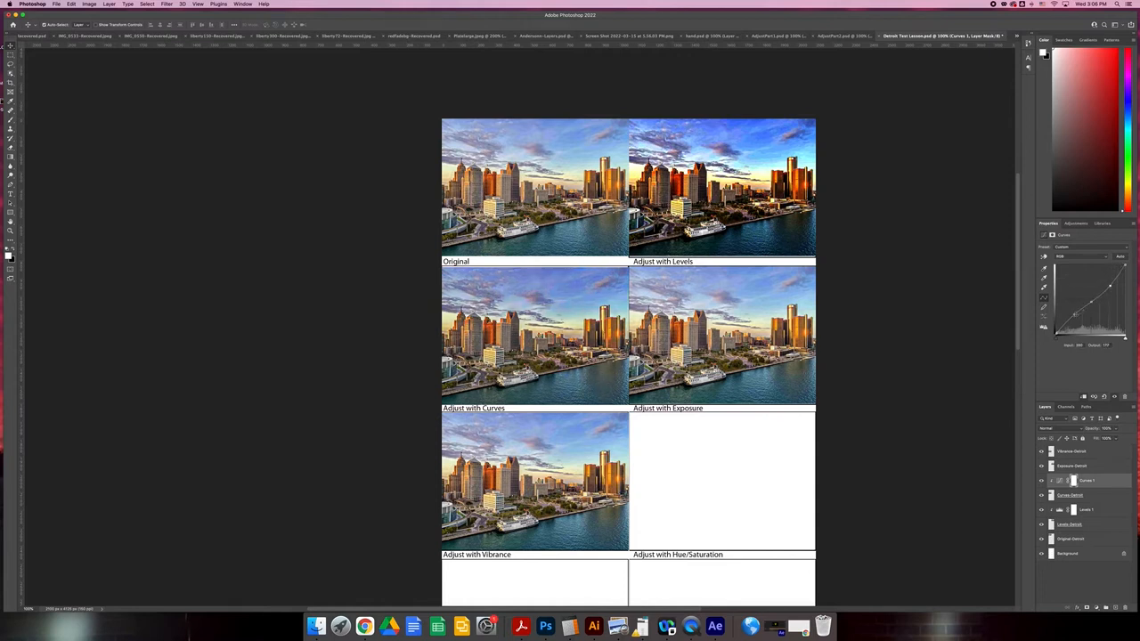
pyautogui.moveTo(1074, 313)
pyautogui.mouseDown()
pyautogui.moveTo(1074, 324)
pyautogui.moveTo(1074, 297)
pyautogui.mouseUp()
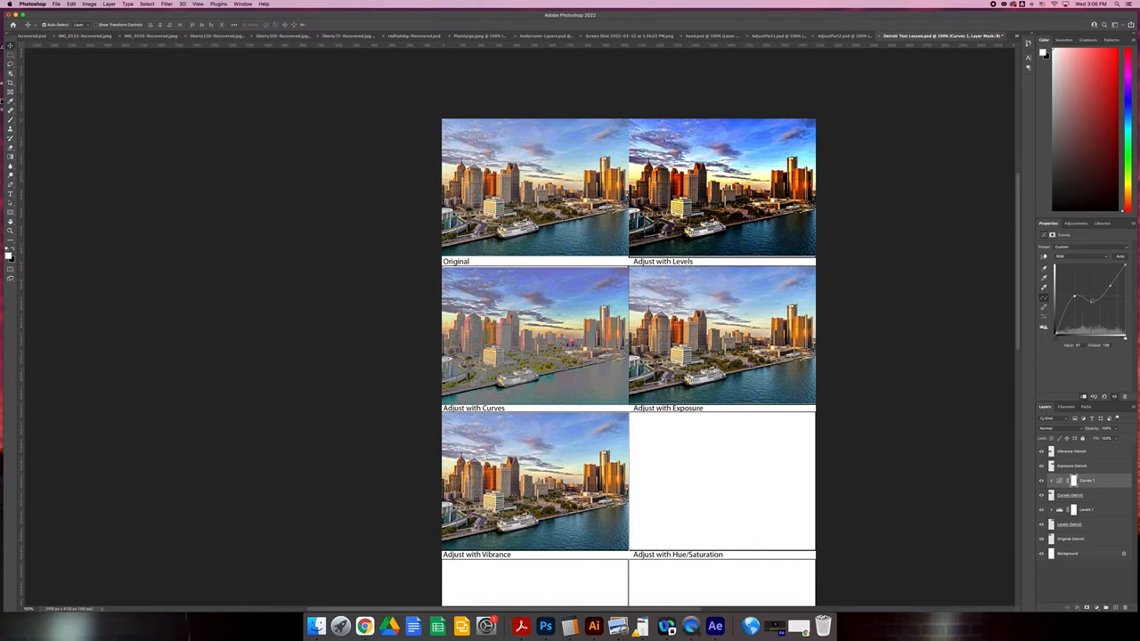
pyautogui.moveTo(1092, 303); pyautogui.dragTo(1111, 289)
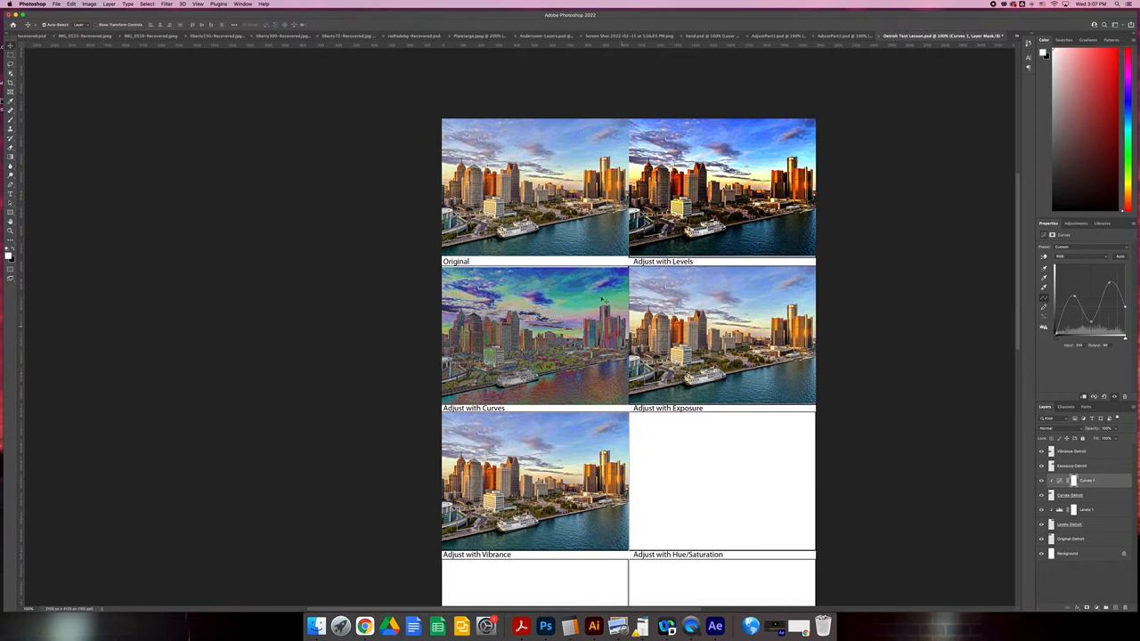
pyautogui.click(1105, 398)
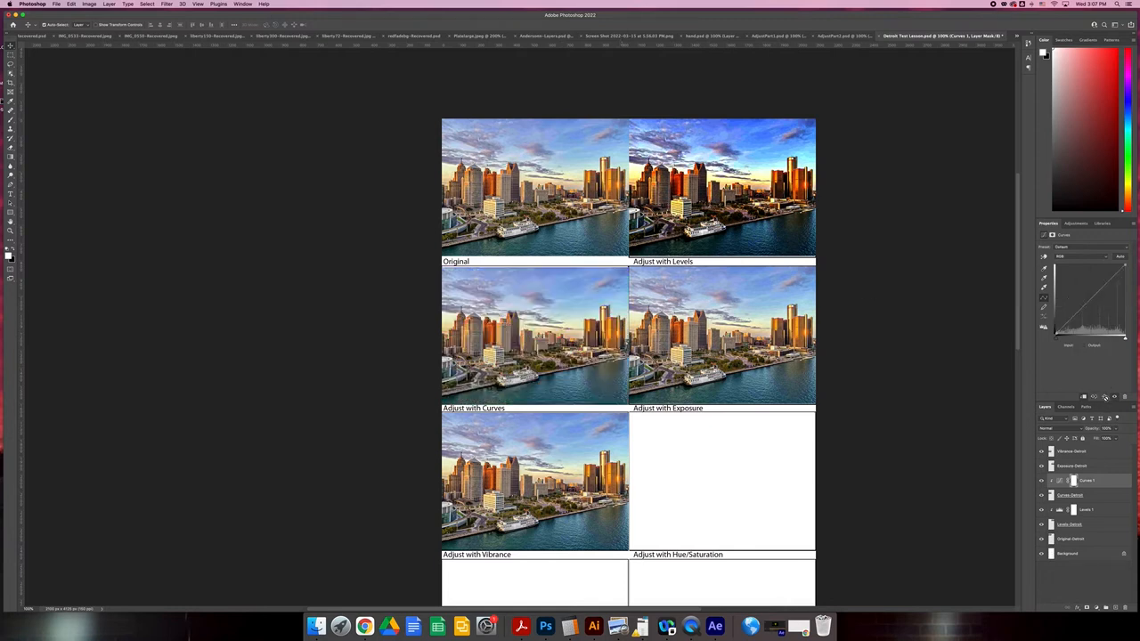
# Shape an S-curve for the Adjust with Curves photo by lowering its shadows and raising its highlights and midtones.
pyautogui.click(1072, 317)
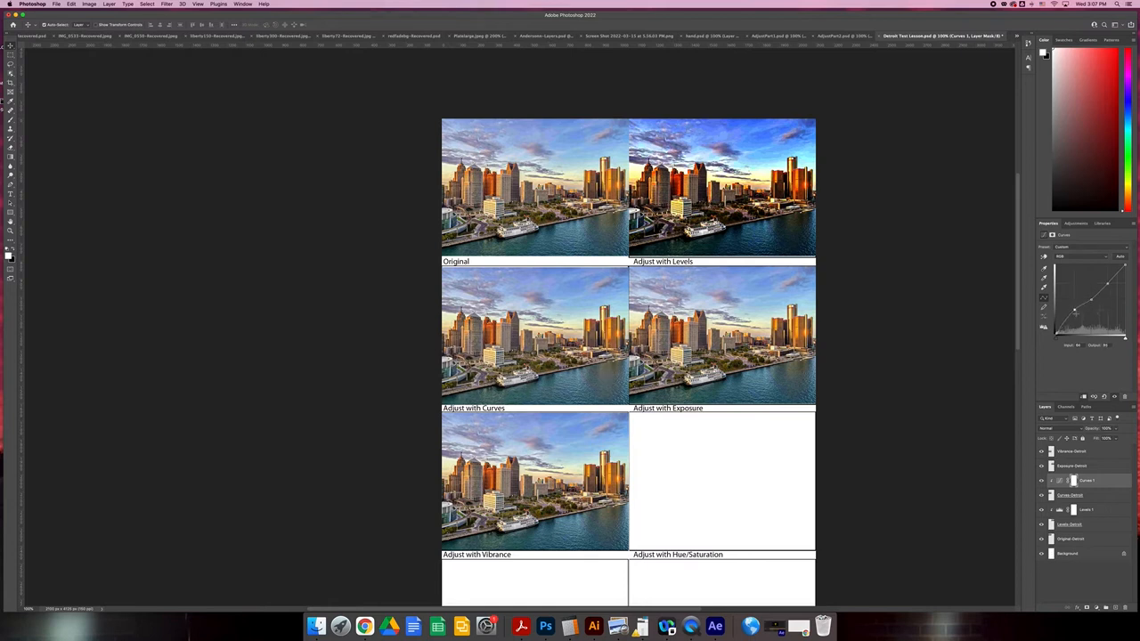
pyautogui.moveTo(1073, 311); pyautogui.dragTo(1074, 319)
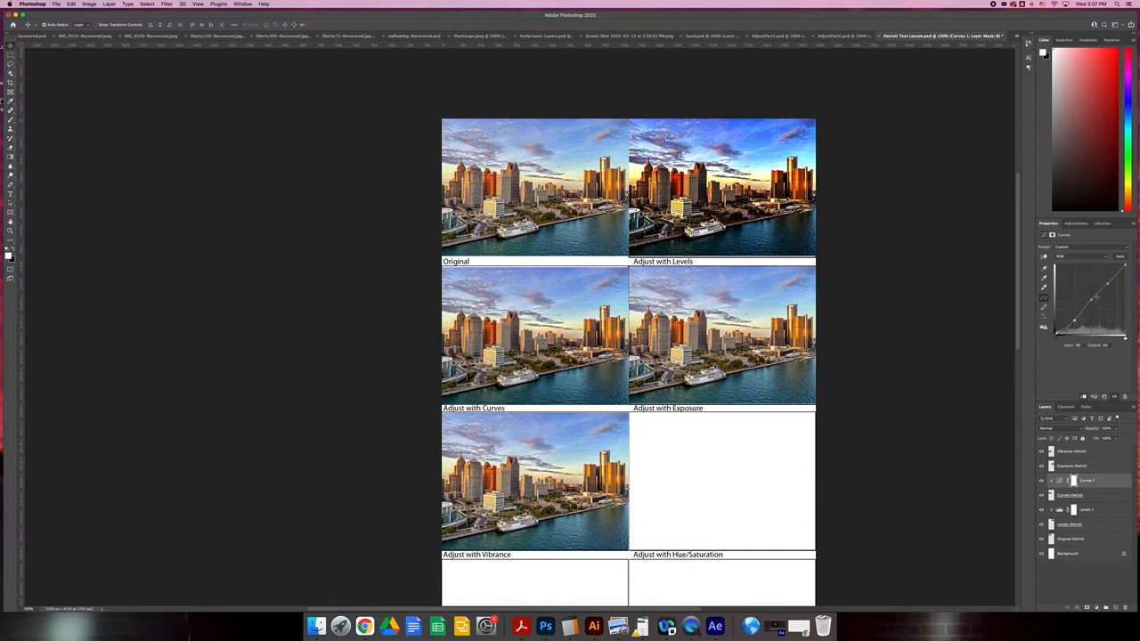
pyautogui.moveTo(1107, 284); pyautogui.dragTo(1107, 280)
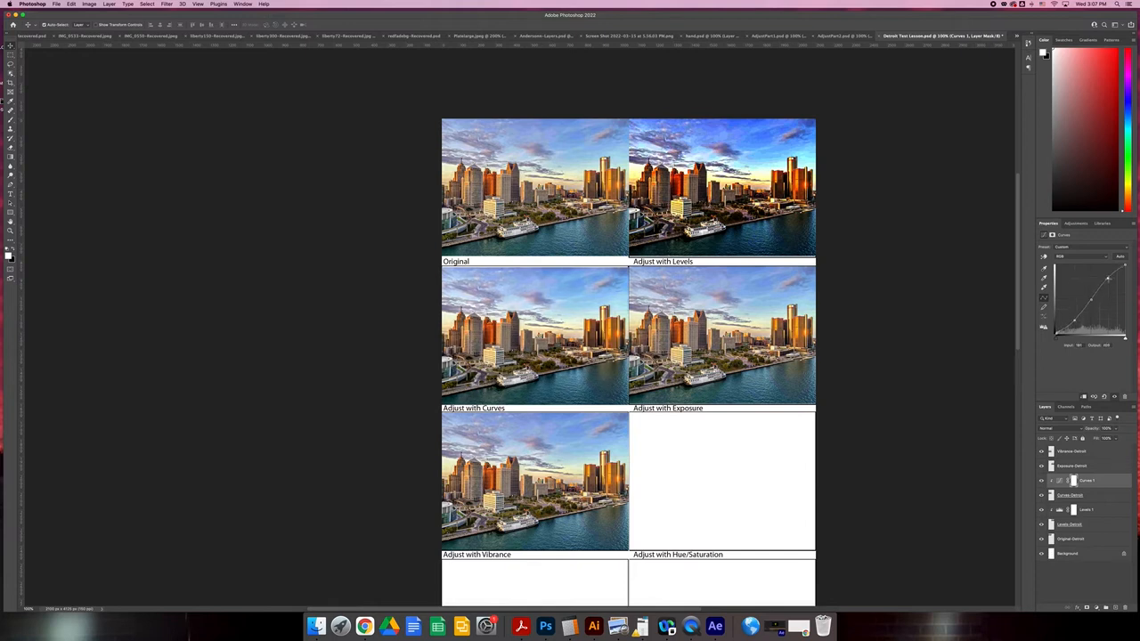
pyautogui.moveTo(1092, 301); pyautogui.dragTo(1093, 293)
pyautogui.moveTo(1092, 294); pyautogui.dragTo(1093, 294)
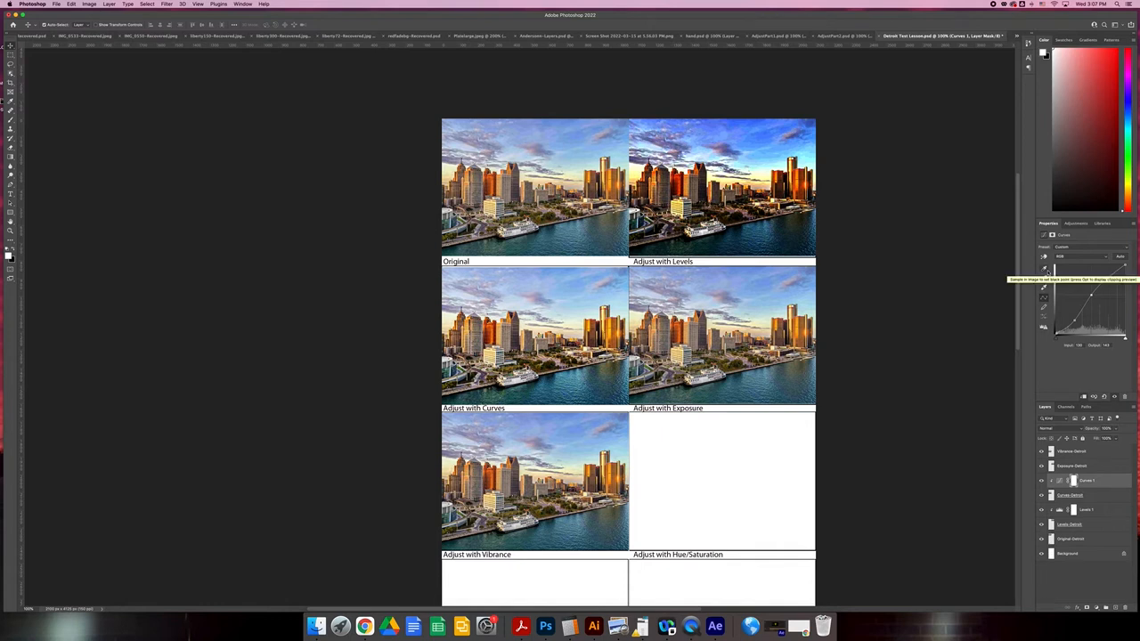
# Sample the dark water as the black point and the white boat as the white point for the Adjust with Curves photo.
pyautogui.click(1044, 269)
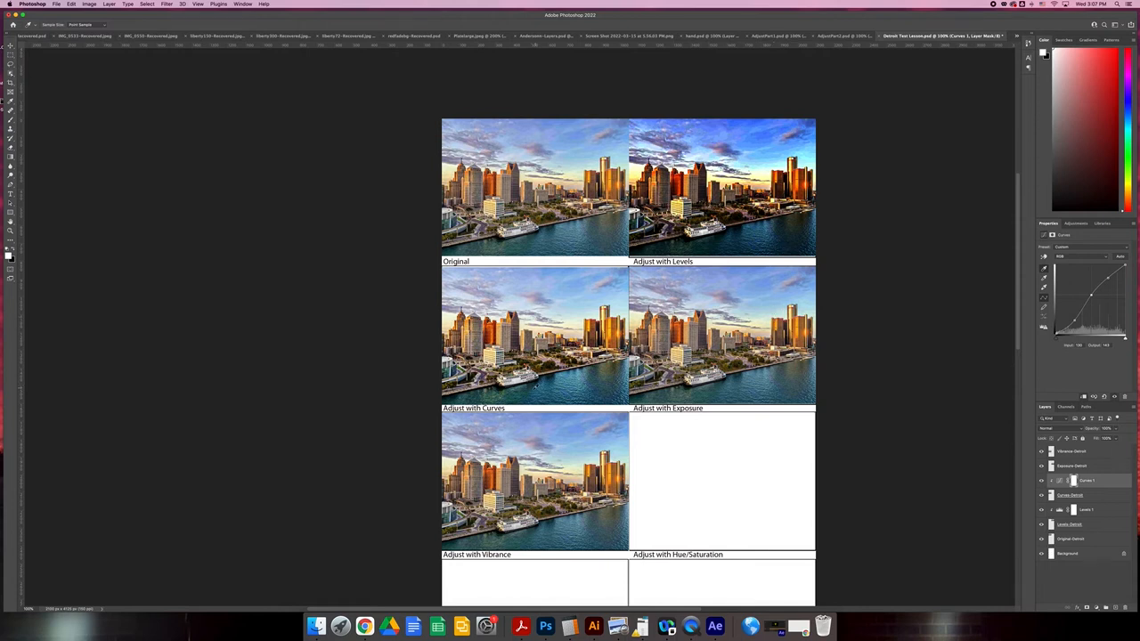
pyautogui.click(499, 388)
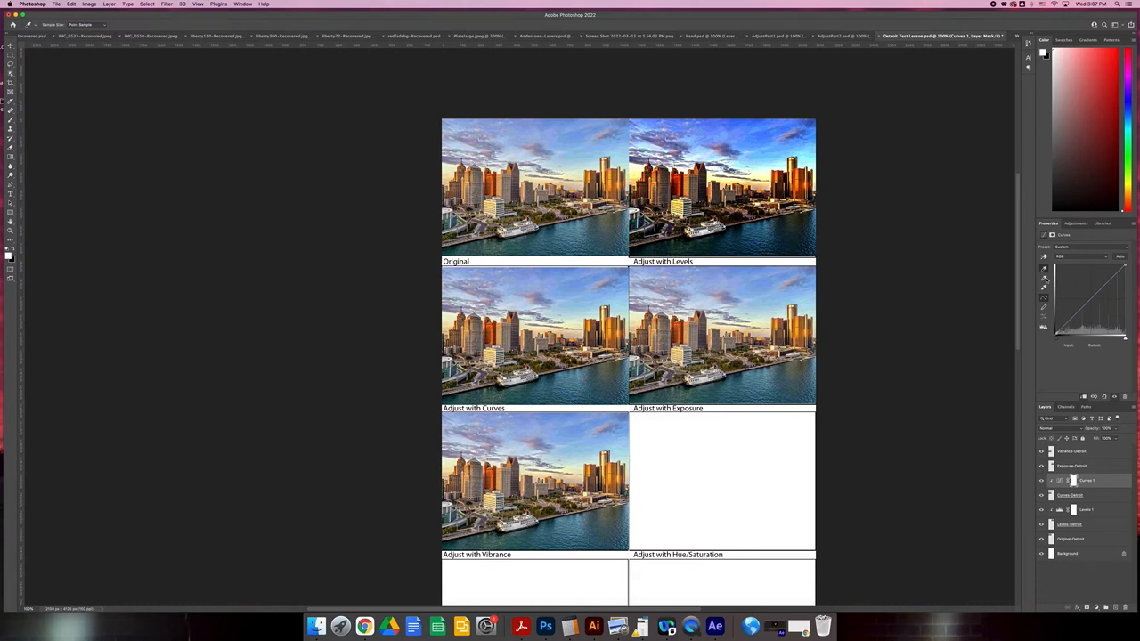
pyautogui.click(1044, 268)
pyautogui.click(516, 381)
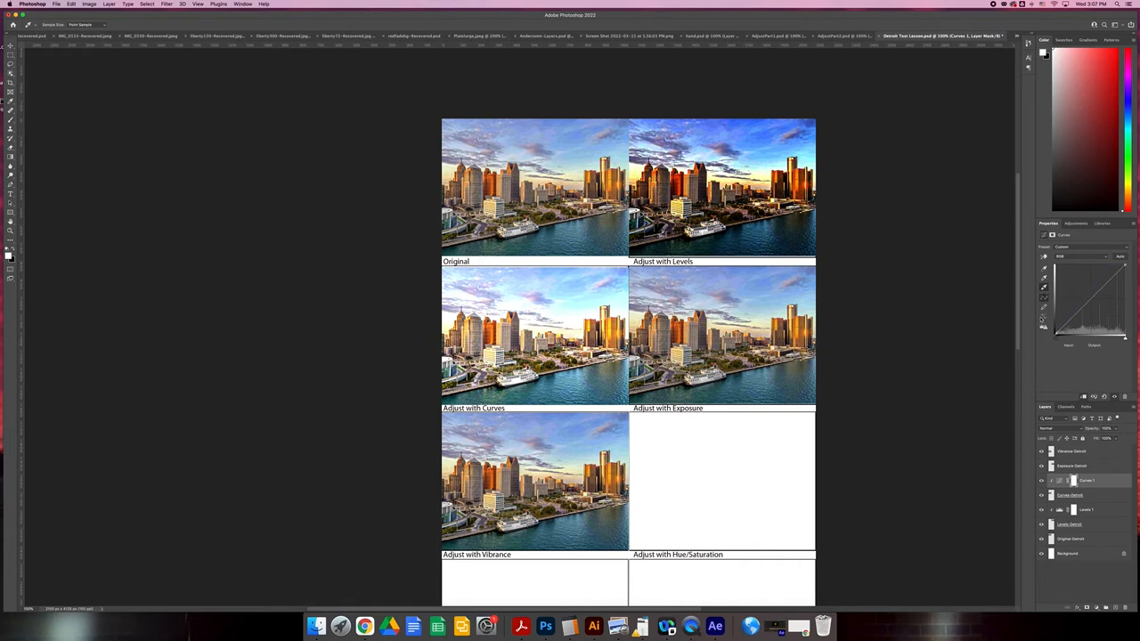
# Look through the Curves adjustment's individual color channels and return to the RGB composite.
pyautogui.click(1091, 256)
pyautogui.click(1096, 264)
pyautogui.click(1084, 259)
pyautogui.click(1079, 257)
pyautogui.click(1080, 258)
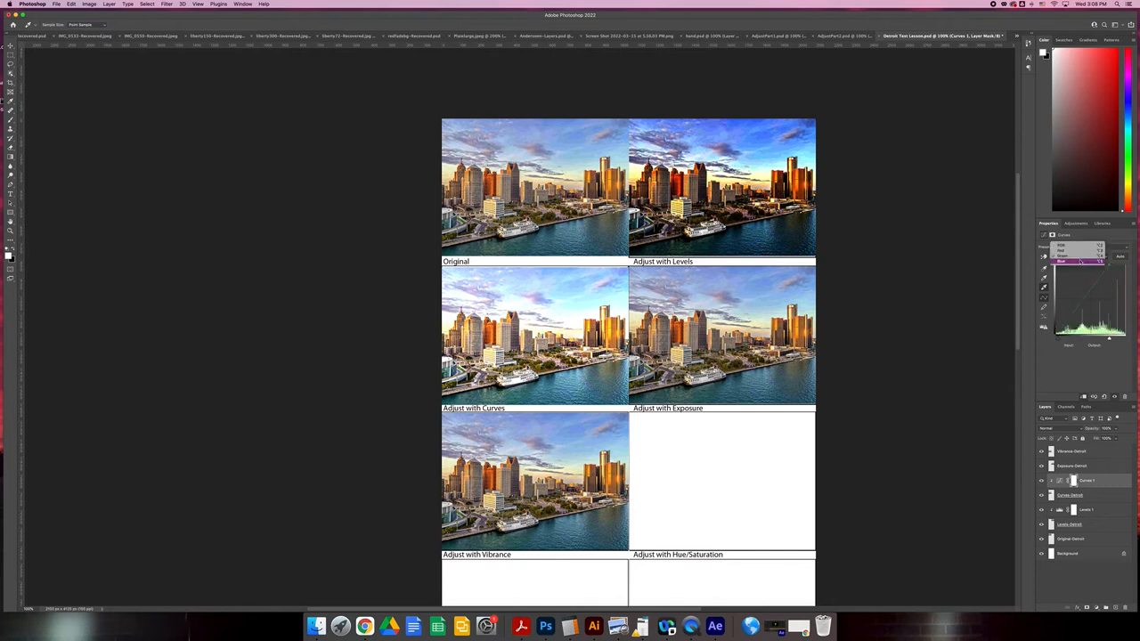
pyautogui.click(1080, 245)
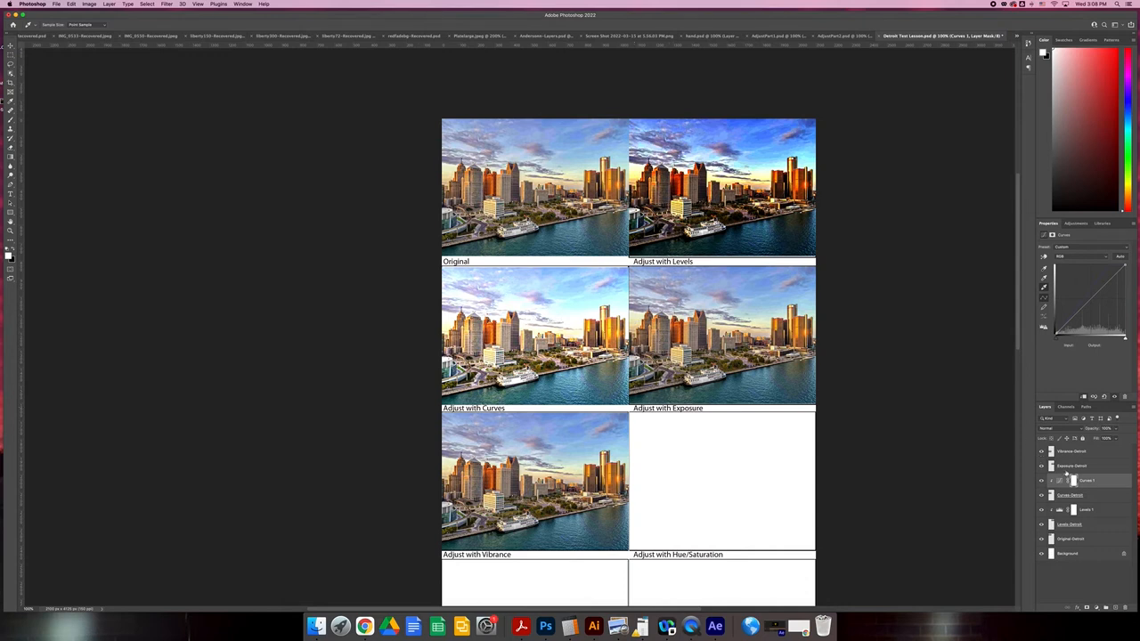
# Add an Exposure adjustment layer above Exposure-Detroit, clip it to that photo, and test the clipping with a raised exposure.
pyautogui.click(1066, 470)
pyautogui.click(1075, 224)
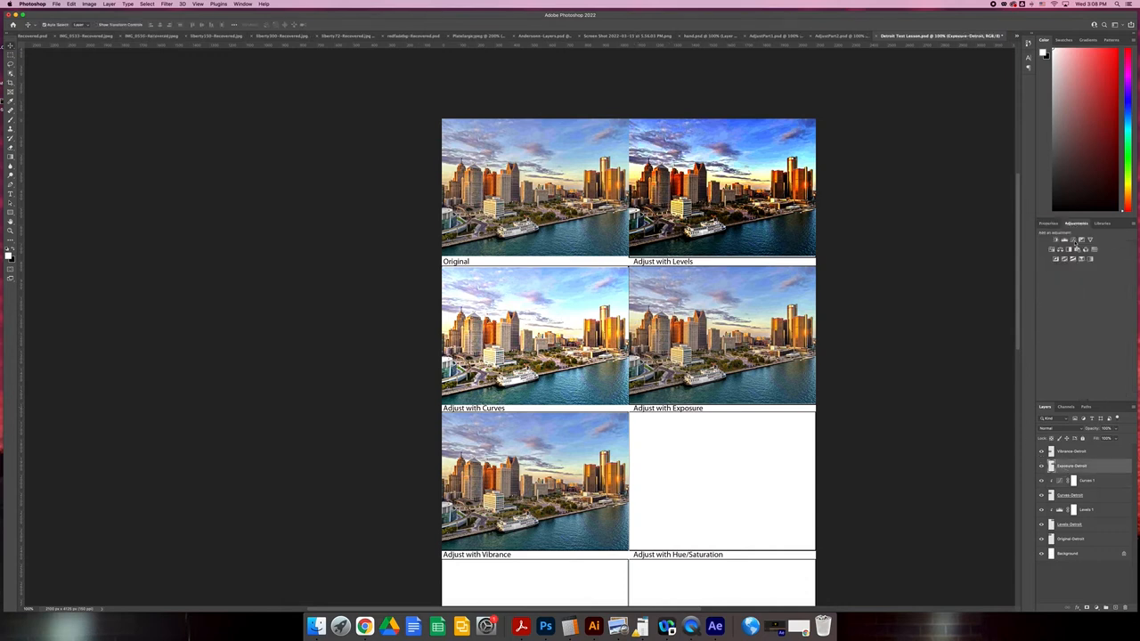
pyautogui.click(1082, 240)
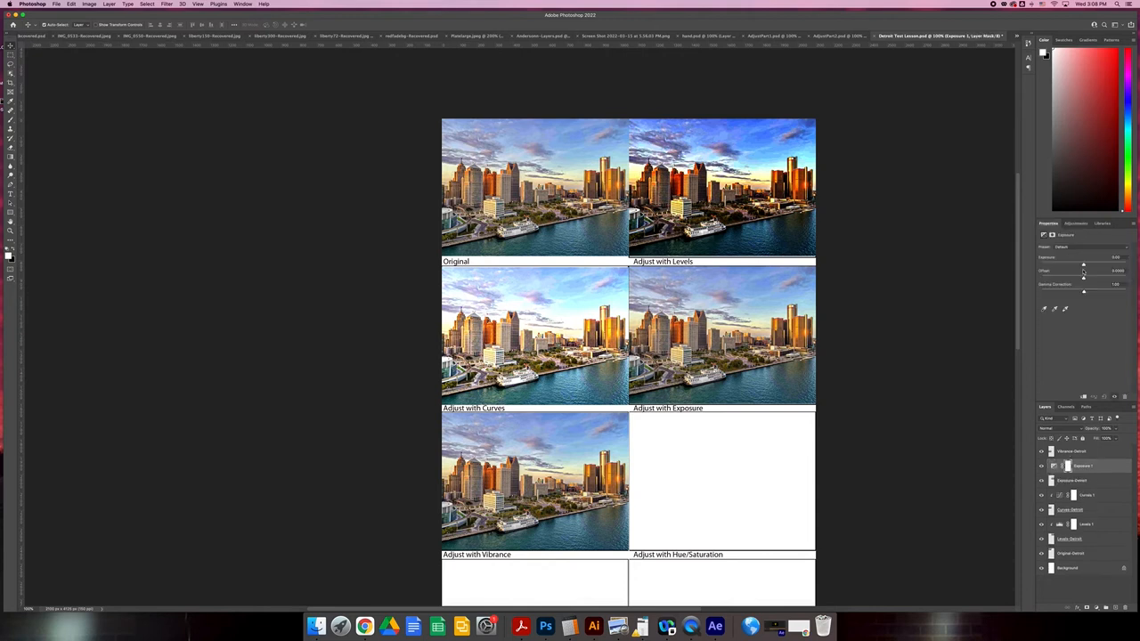
pyautogui.click(1083, 395)
pyautogui.click(1084, 397)
pyautogui.click(1112, 265)
pyautogui.click(1084, 397)
pyautogui.click(1084, 397)
pyautogui.click(1083, 397)
# Darken the Adjust with Exposure photo by tuning exposure to about -0.73, with slightly lowered offset and gamma correction.
pyautogui.moveTo(1110, 264); pyautogui.dragTo(1083, 292)
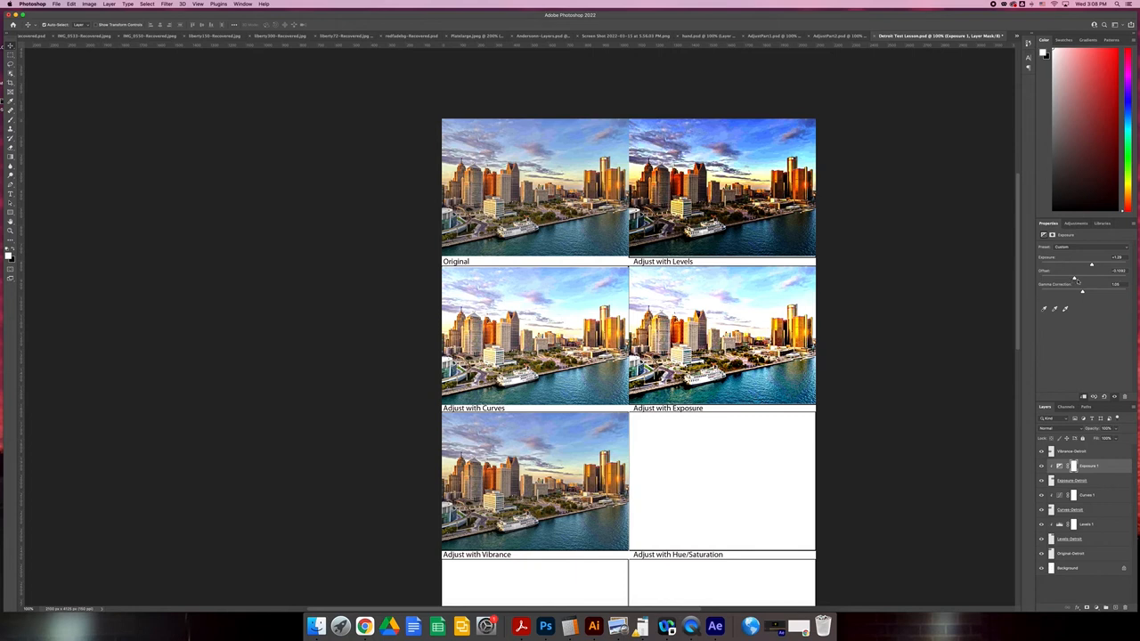
pyautogui.moveTo(1084, 281)
pyautogui.mouseDown()
pyautogui.moveTo(1100, 280)
pyautogui.moveTo(1056, 280)
pyautogui.moveTo(1076, 280)
pyautogui.mouseUp()
pyautogui.scroll(-1, 954, 293)
pyautogui.moveTo(1090, 265); pyautogui.dragTo(1086, 291)
# Examine the remaining exercise frames on the sheet, down to the ones for combined adjustment layers.
pyautogui.scroll(-1, 926, 313)
pyautogui.scroll(-5, 627, 330)
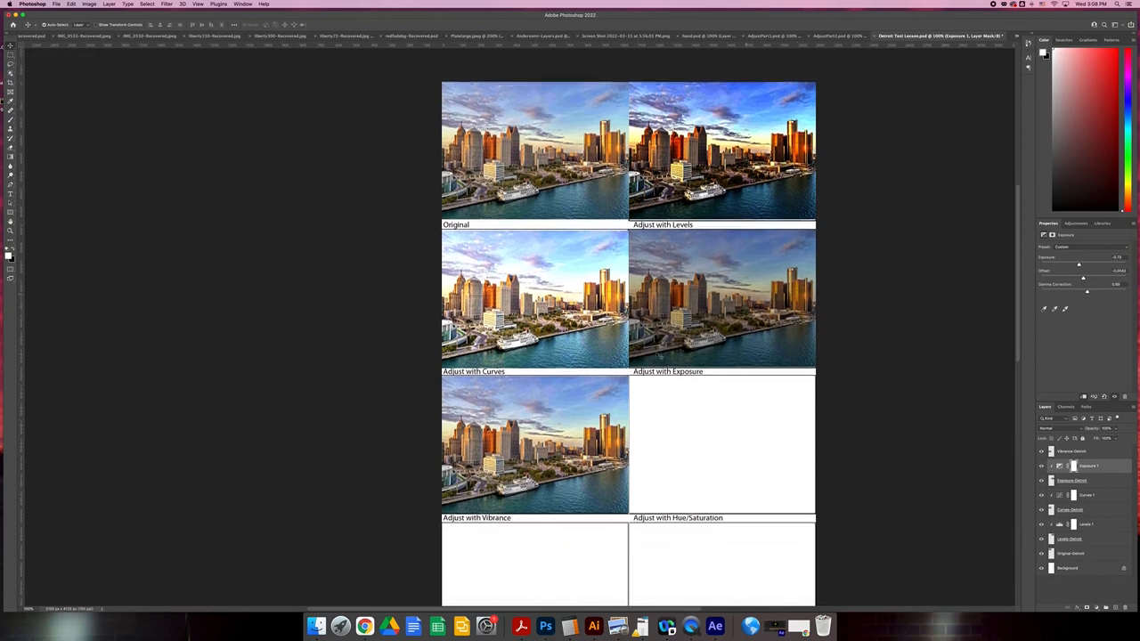
pyautogui.scroll(-5, 603, 377)
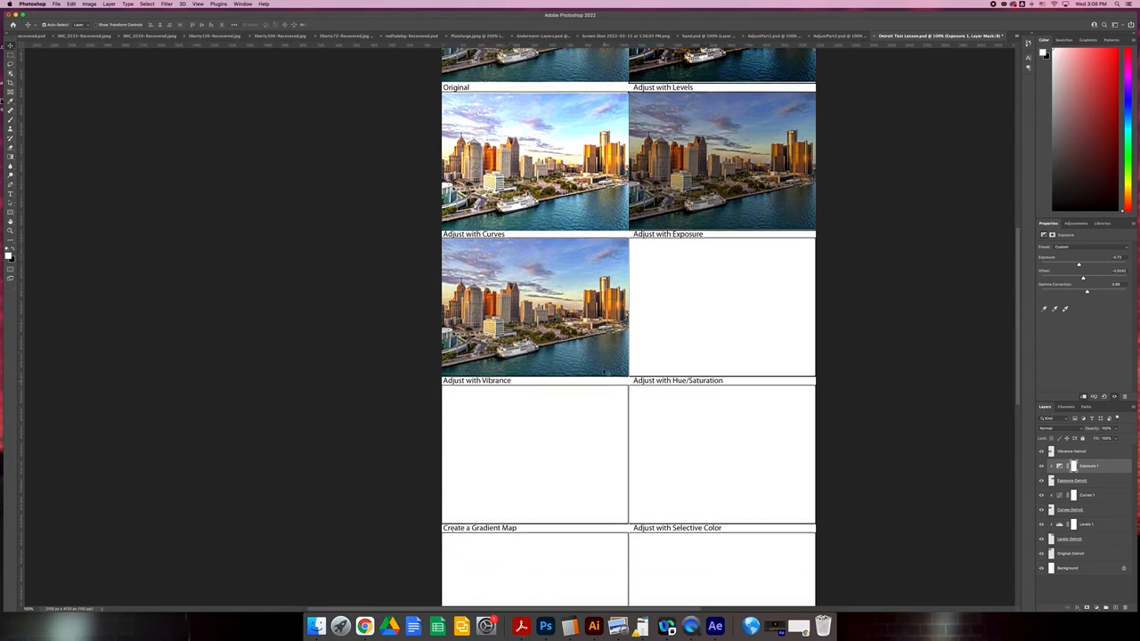
pyautogui.scroll(-6, 576, 516)
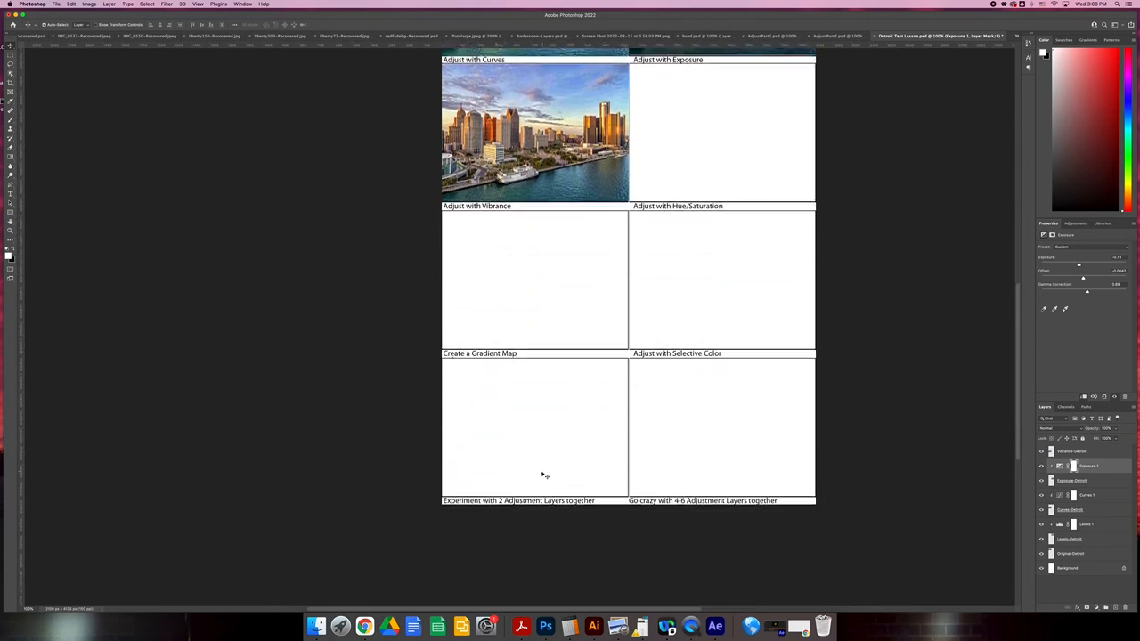
pyautogui.scroll(1, 550, 469)
pyautogui.scroll(5, 739, 424)
pyautogui.scroll(3, 737, 423)
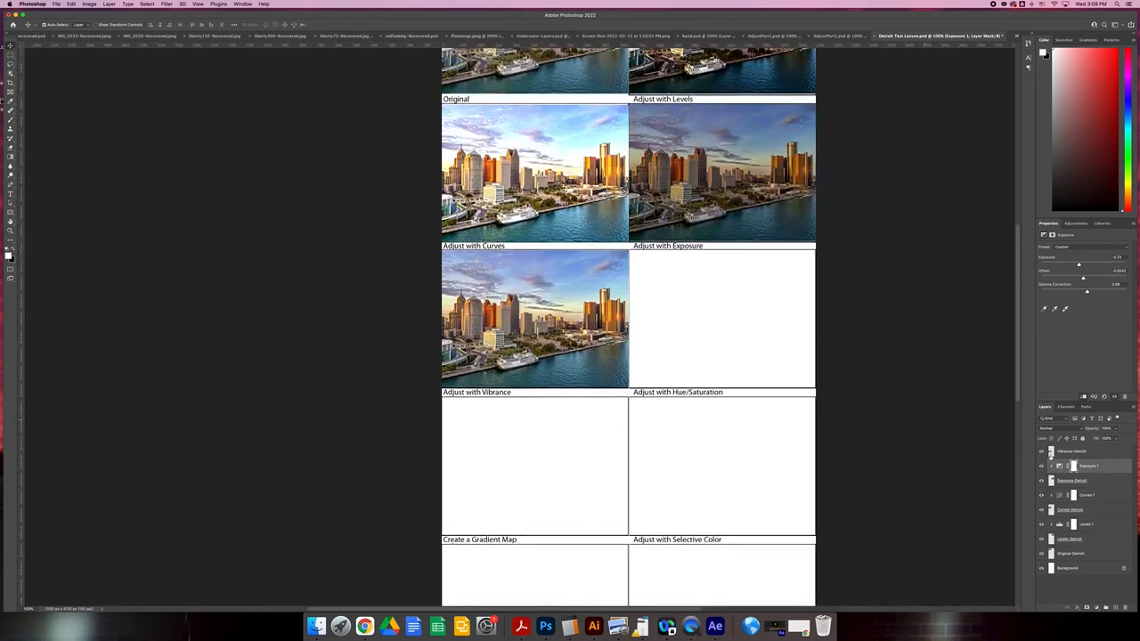
# Stack a clipped Hue/Saturation adjustment above Exposure 1 and colorize the Adjust with Exposure photo green.
pyautogui.click(1074, 223)
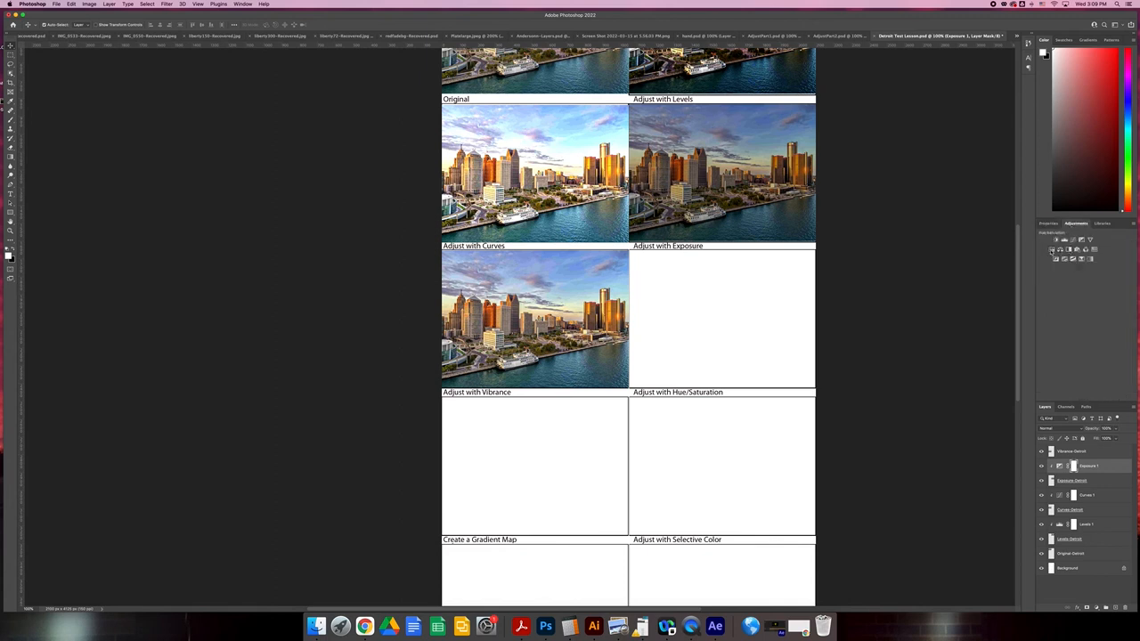
pyautogui.click(1052, 250)
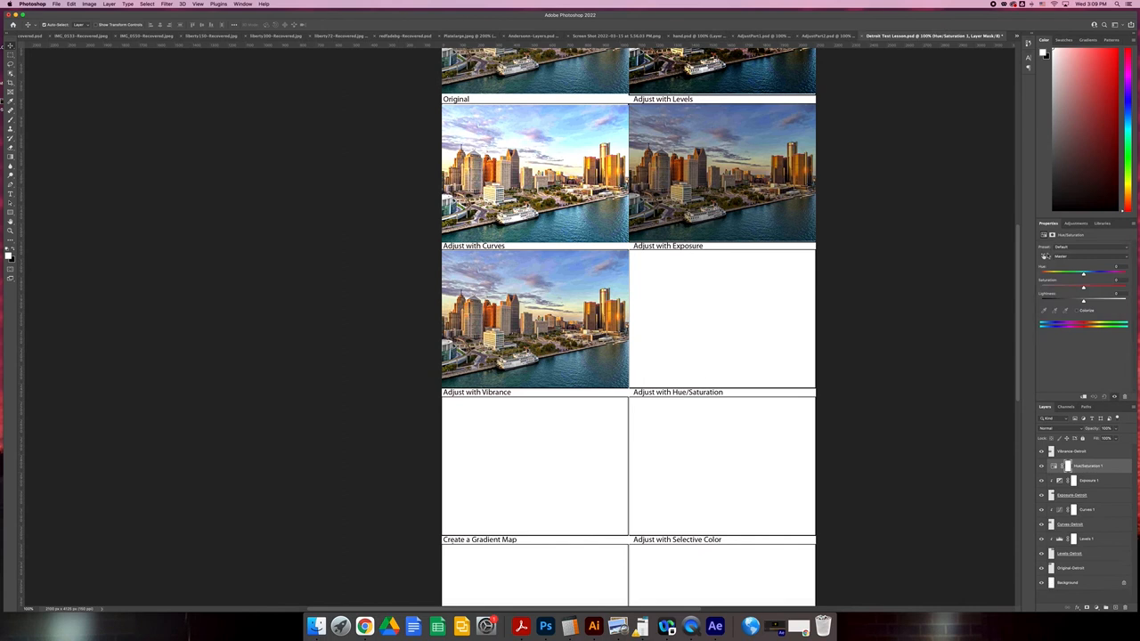
pyautogui.click(1082, 396)
pyautogui.moveTo(1084, 274)
pyautogui.mouseDown()
pyautogui.moveTo(1107, 273)
pyautogui.moveTo(1114, 290)
pyautogui.moveTo(1073, 288)
pyautogui.mouseUp()
pyautogui.click(1076, 309)
pyautogui.click(1068, 273)
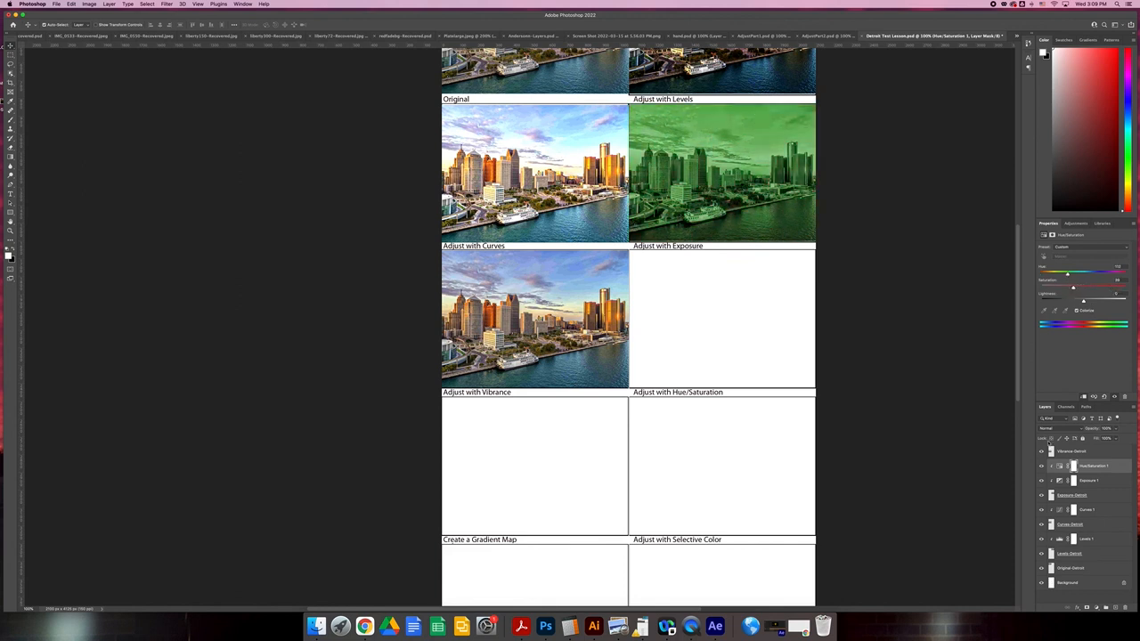
# Raise the exposure in the Exposure 1 adjustment to brighten the green-tinted photo.
pyautogui.click(1058, 480)
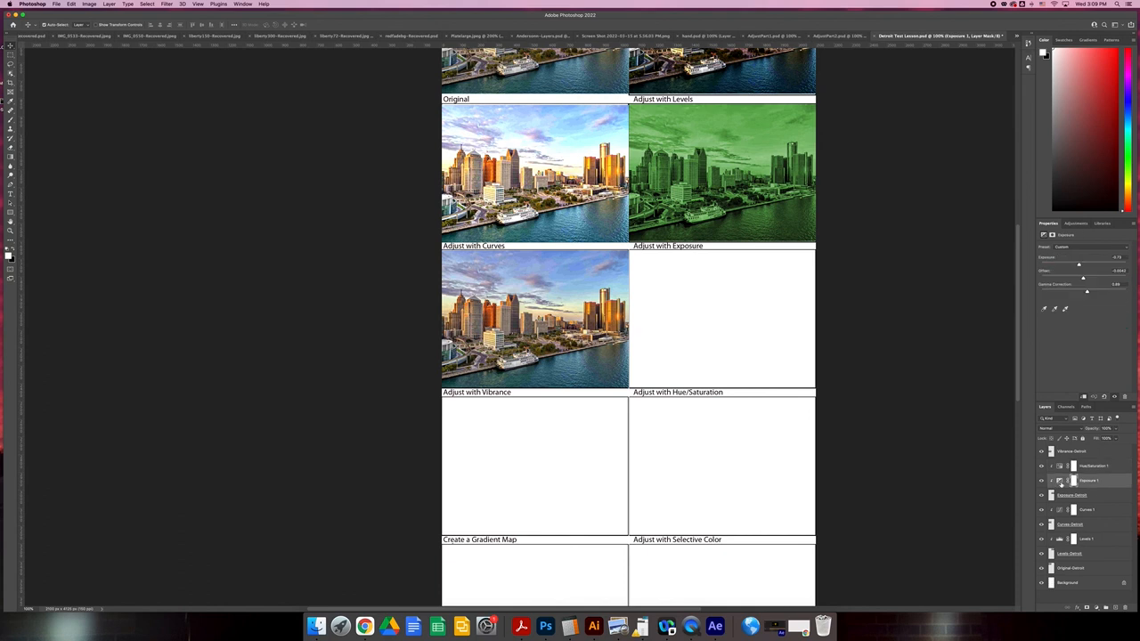
pyautogui.moveTo(1080, 264); pyautogui.dragTo(1089, 265)
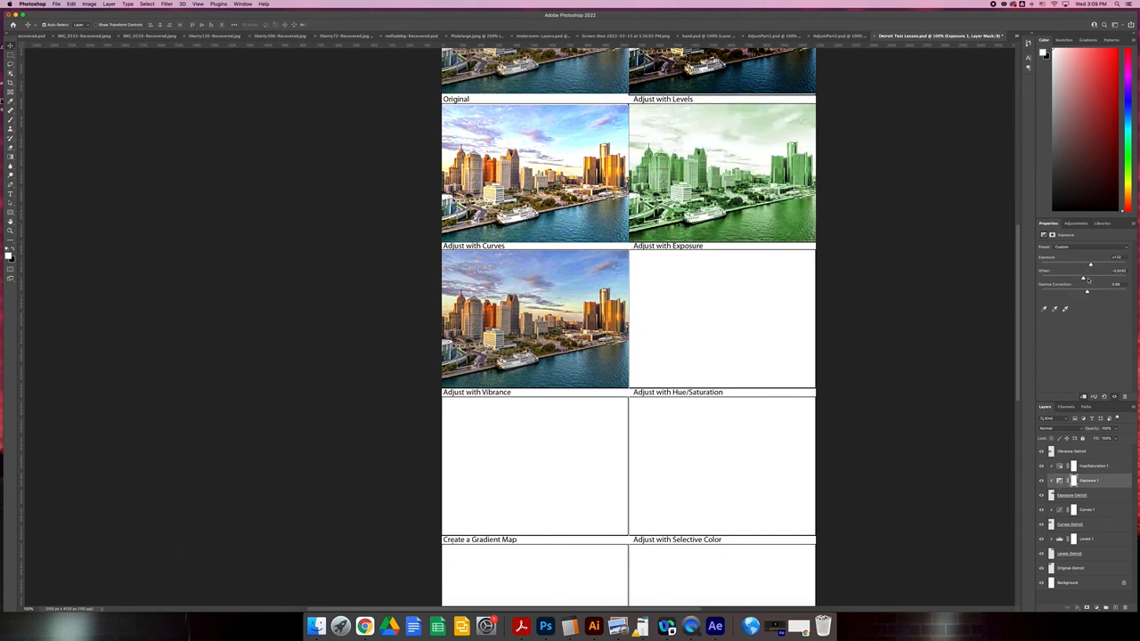